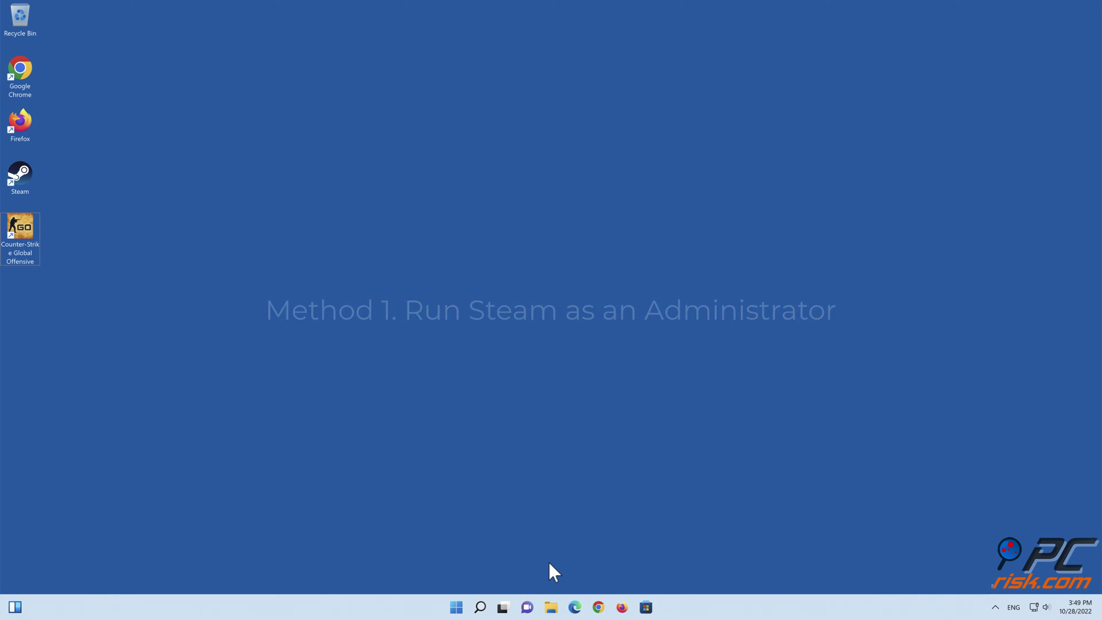
Step: Enable 'Run this program as an administrator' in the Steam shortcut's Compatibility settings and confirm
{"action": "right_click", "coordinate": [21, 182]}
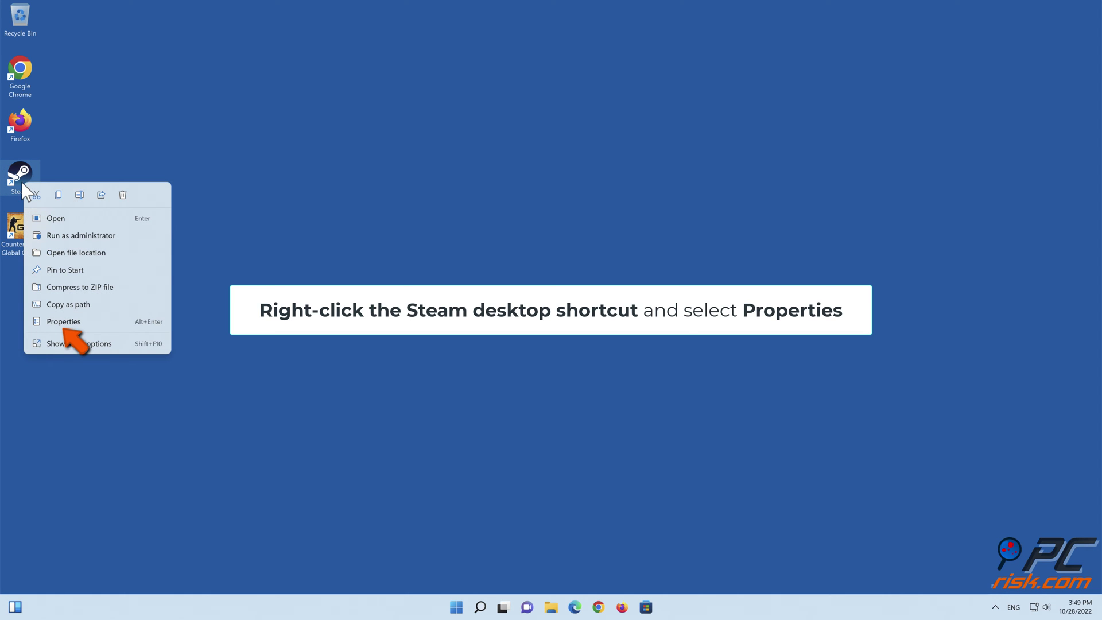
{"action": "left_click", "coordinate": [63, 323]}
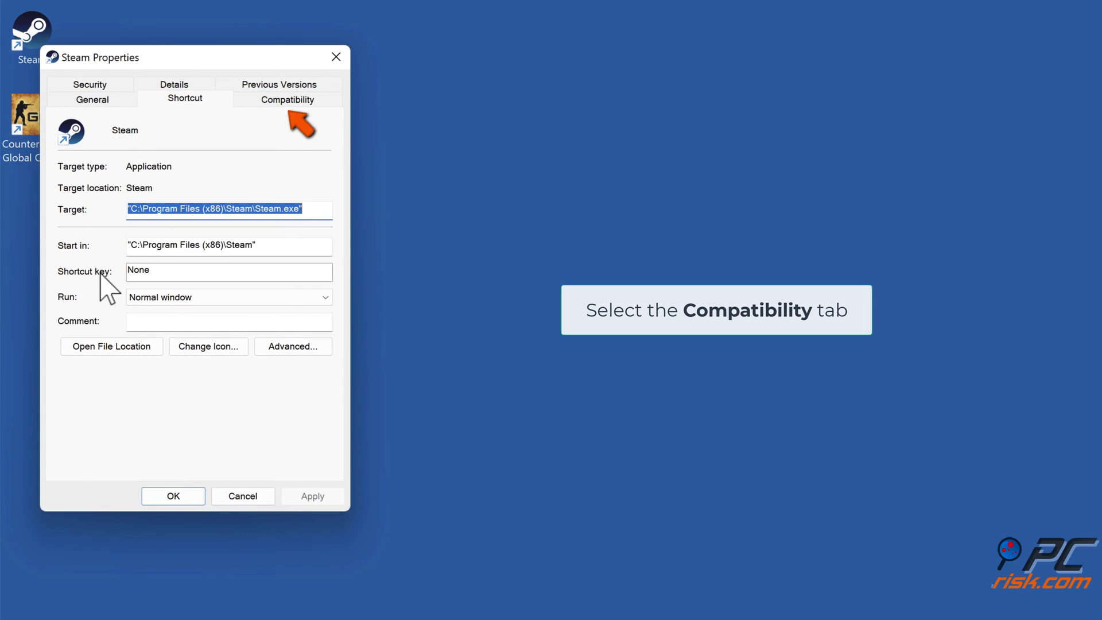
{"action": "left_click", "coordinate": [280, 102]}
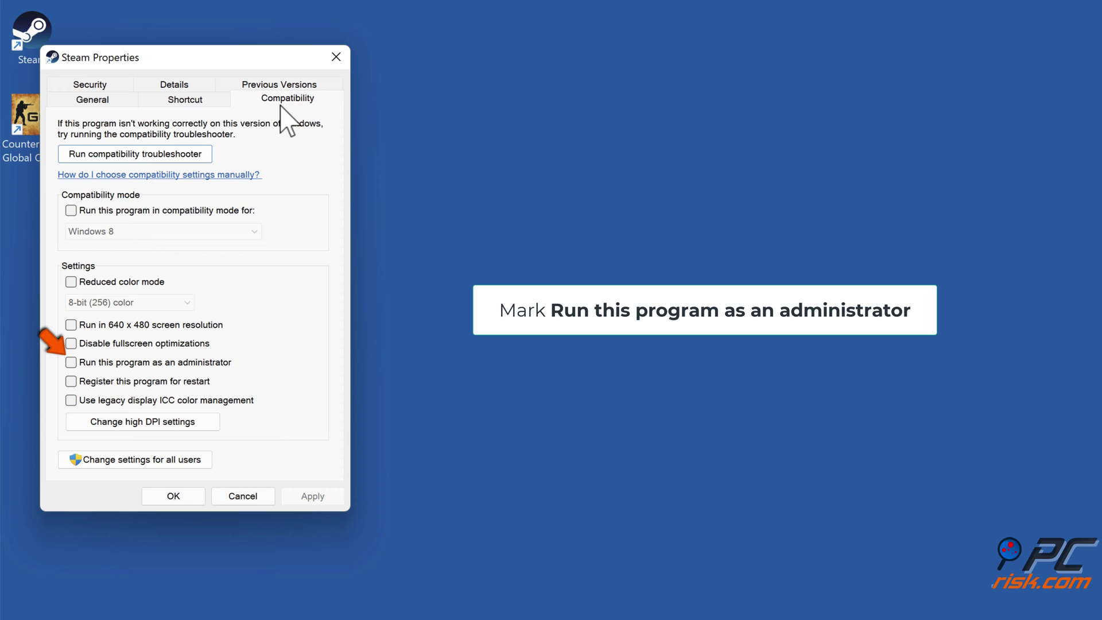
{"action": "left_click", "coordinate": [73, 362]}
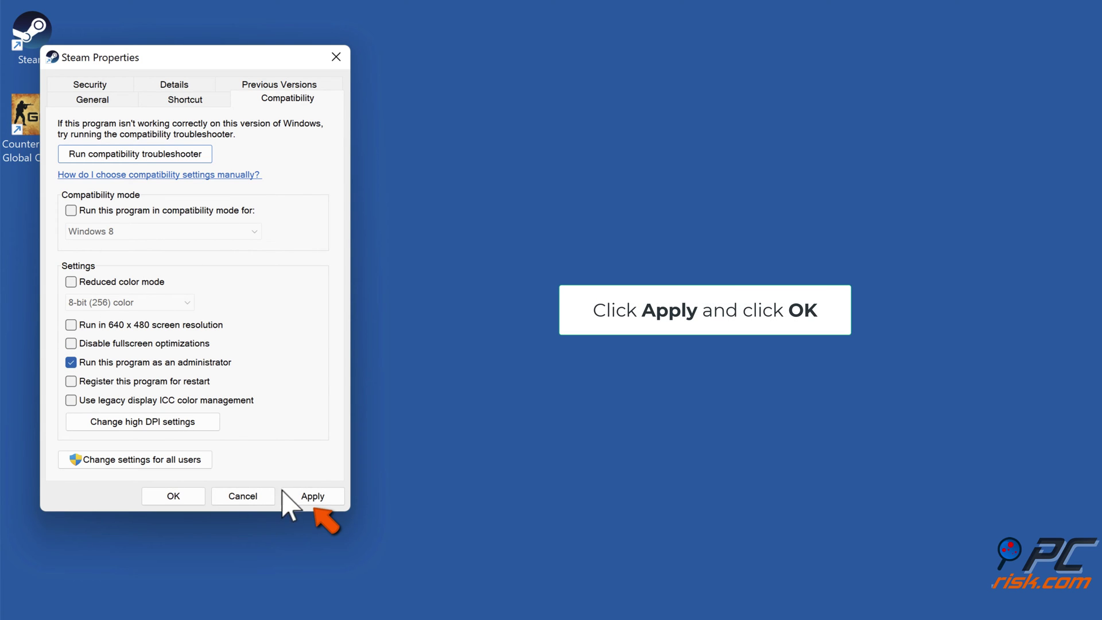
{"action": "left_click", "coordinate": [175, 501]}
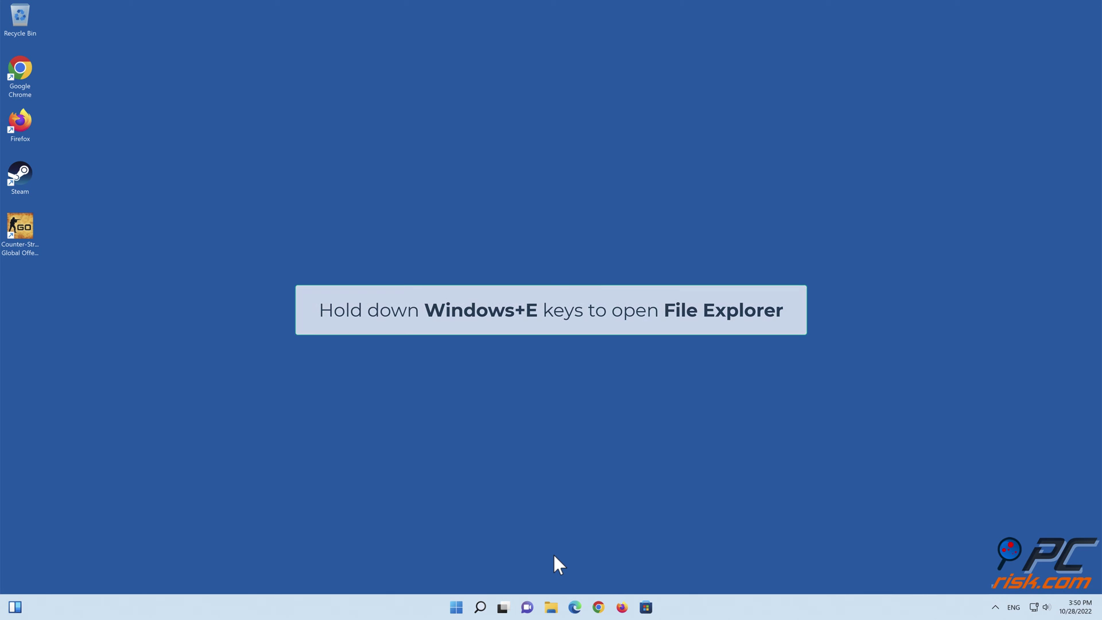
Step: Navigate File Explorer to C:\Program Files (x86)\Steam and locate GameOverlayUI
{"action": "key", "text": "super+e"}
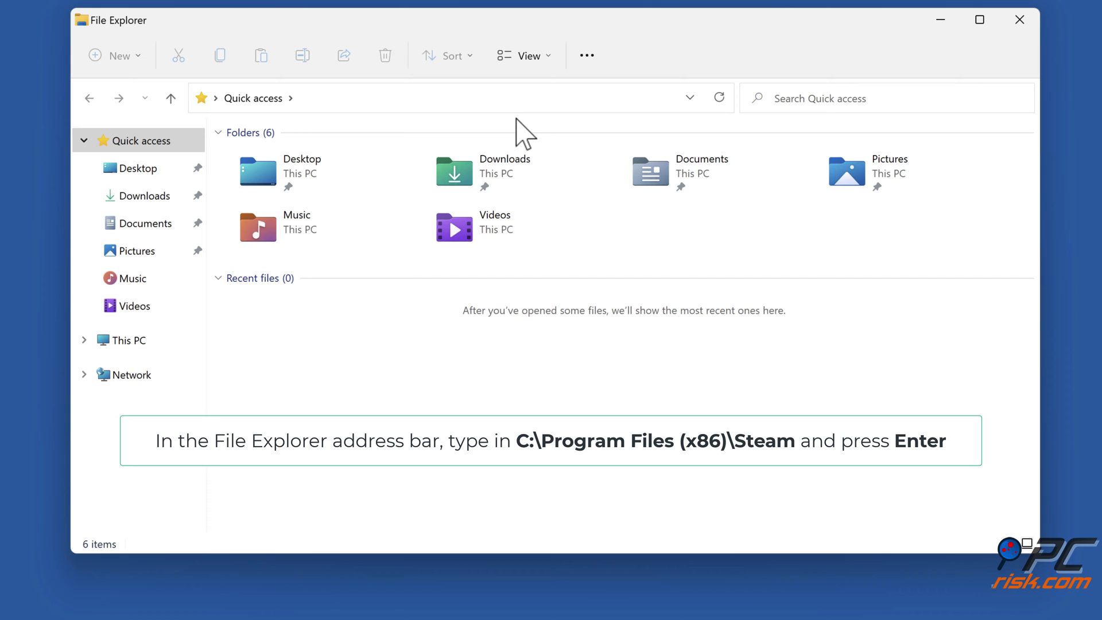
{"action": "left_click", "coordinate": [515, 104]}
{"action": "type", "text": "C:\\"}
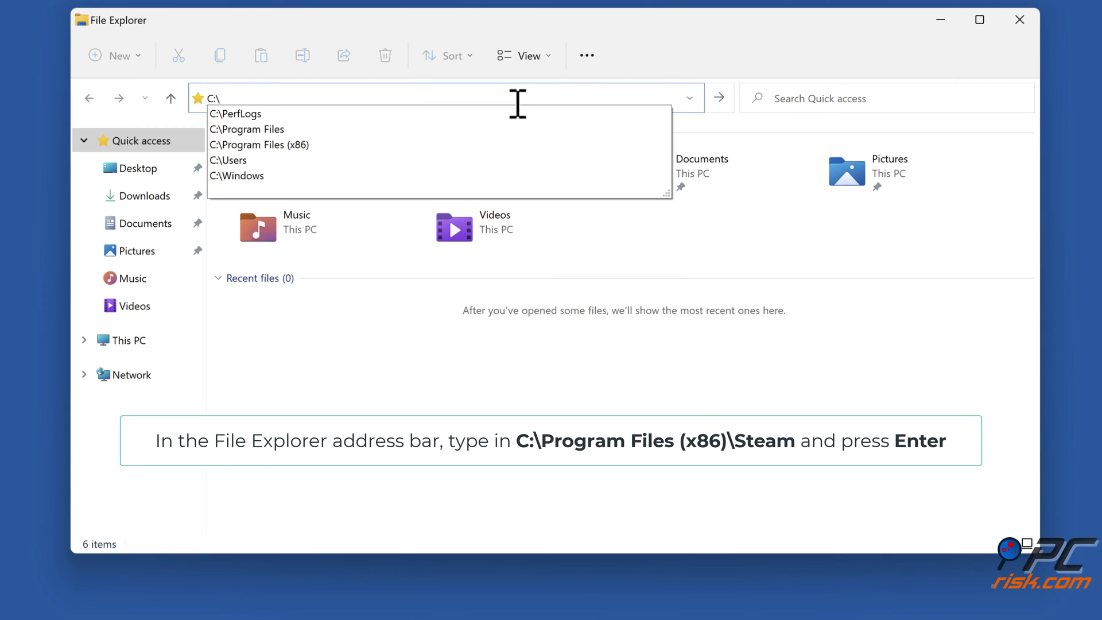
{"action": "type", "text": "program files (x86"}
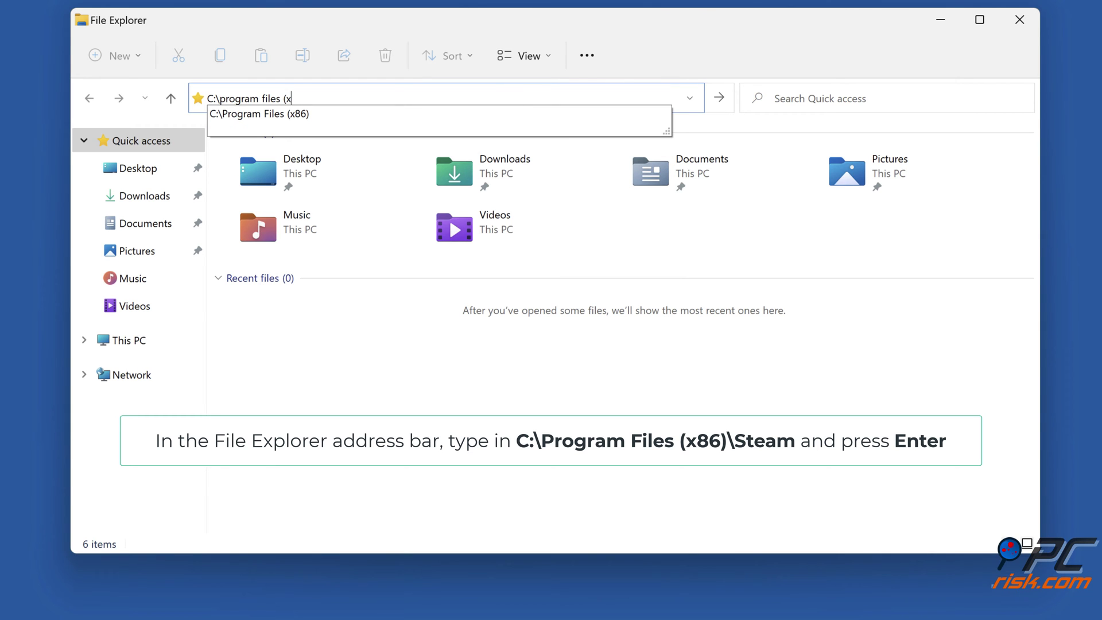
{"action": "type", "text": ")\\steam"}
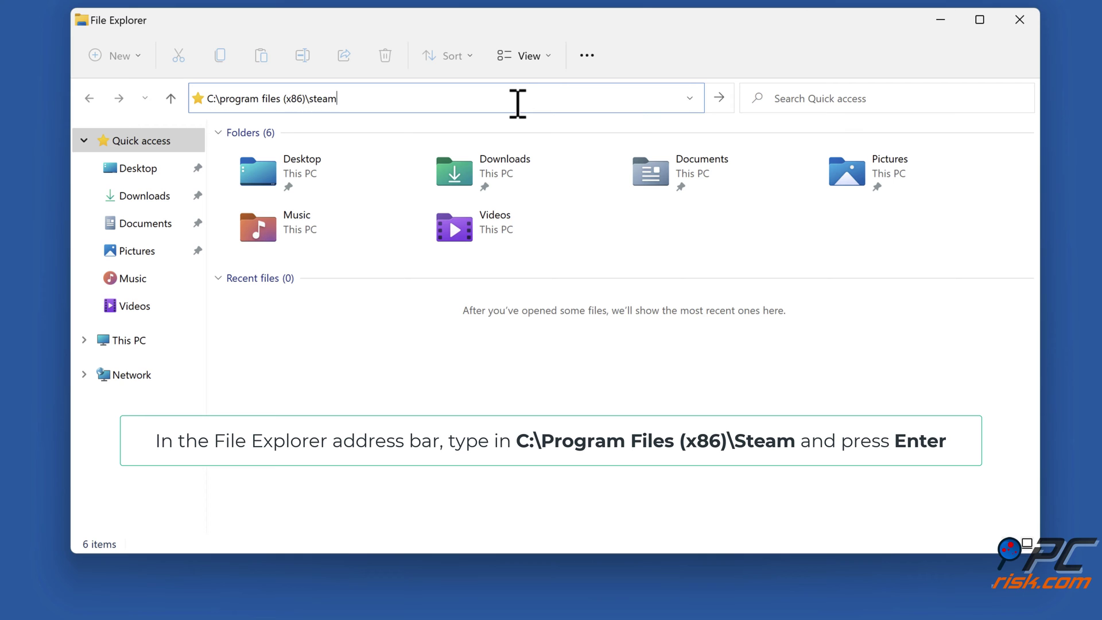
{"action": "key", "text": "Return"}
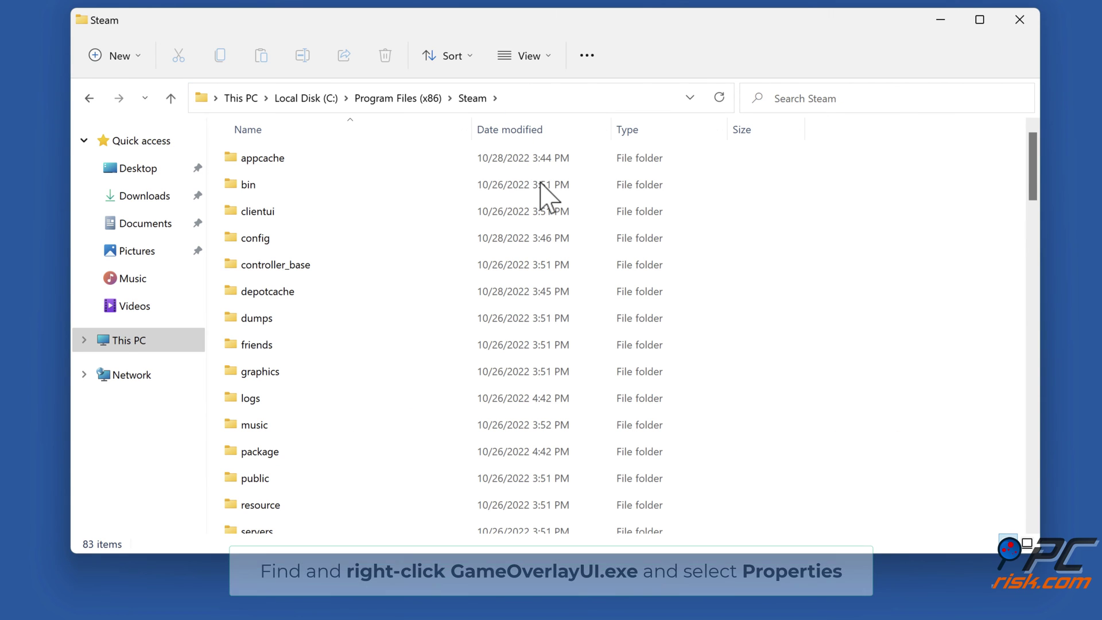
{"action": "scroll", "coordinate": [543, 194], "scroll_direction": "down", "scroll_amount": 2}
{"action": "scroll", "coordinate": [544, 194], "scroll_direction": "down", "scroll_amount": 5}
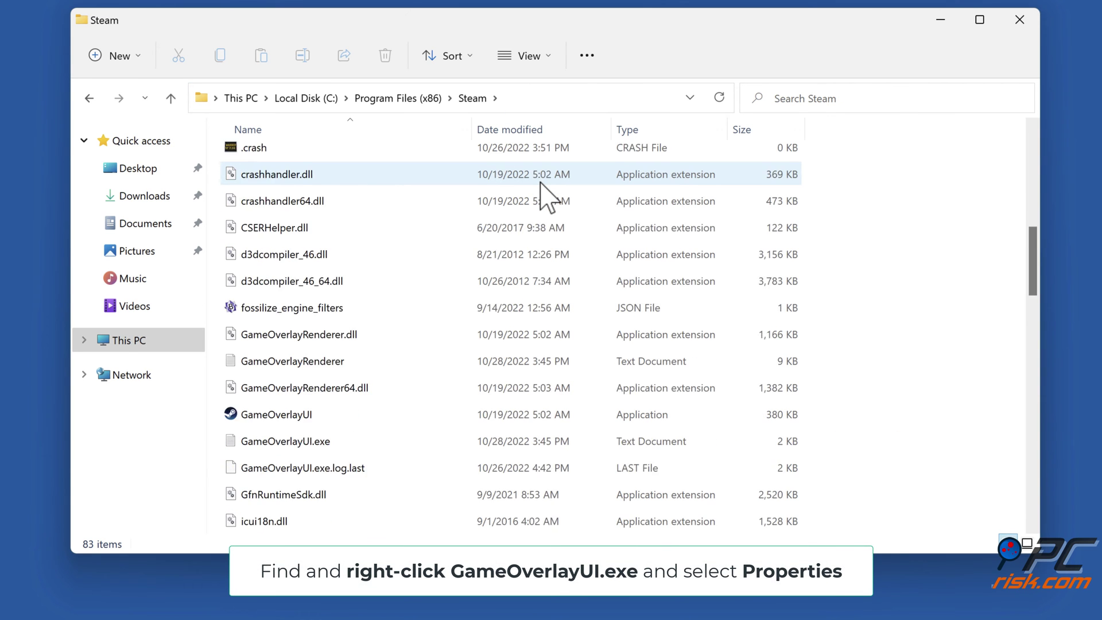
{"action": "scroll", "coordinate": [544, 193], "scroll_direction": "down", "scroll_amount": 2}
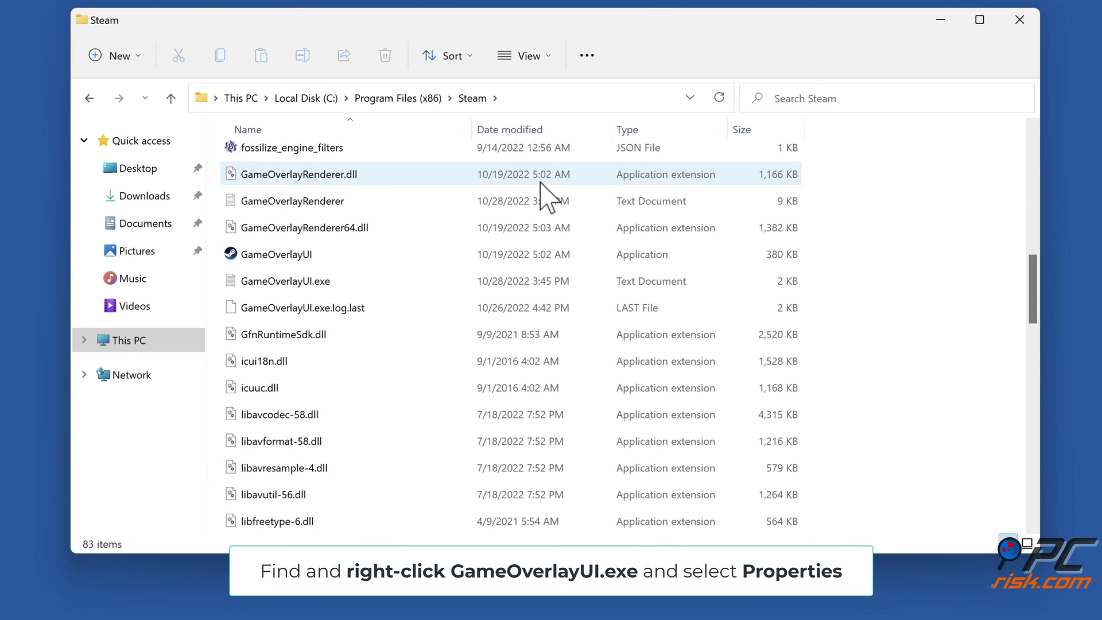
Step: Enable Run as administrator for GameOverlayUI in its Compatibility settings, then close the Steam folder window
{"action": "right_click", "coordinate": [322, 257]}
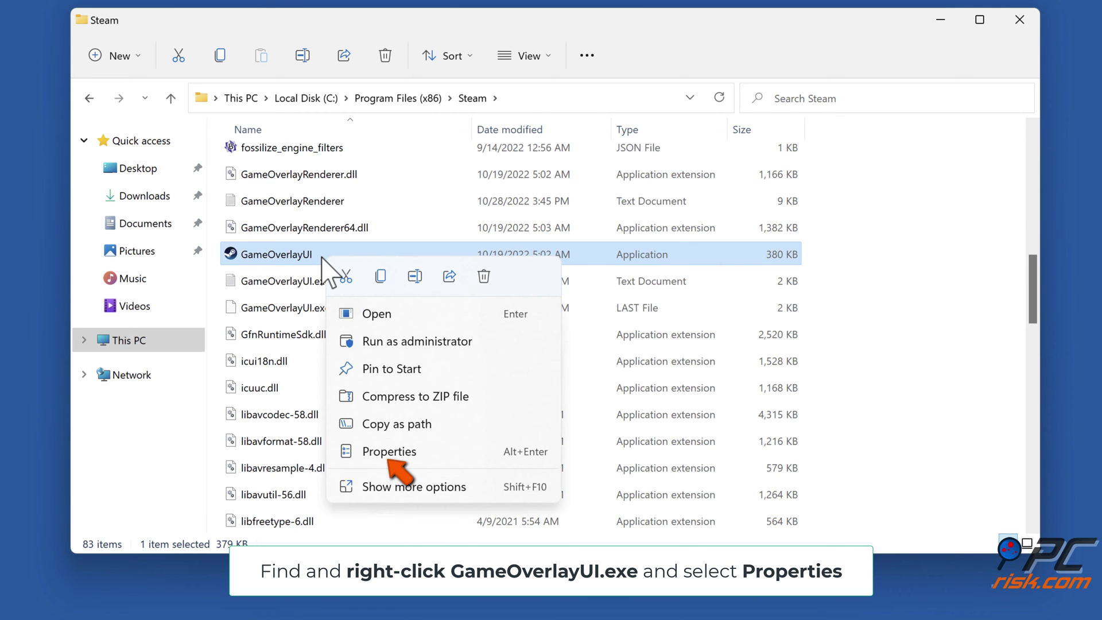
{"action": "left_click", "coordinate": [389, 453]}
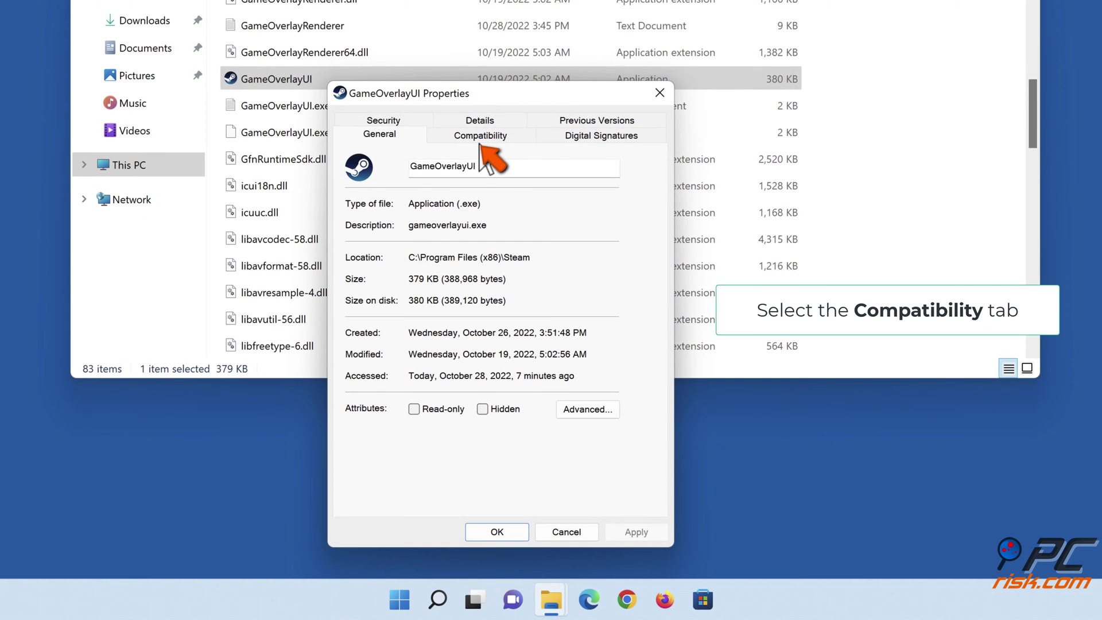
{"action": "left_click", "coordinate": [481, 148]}
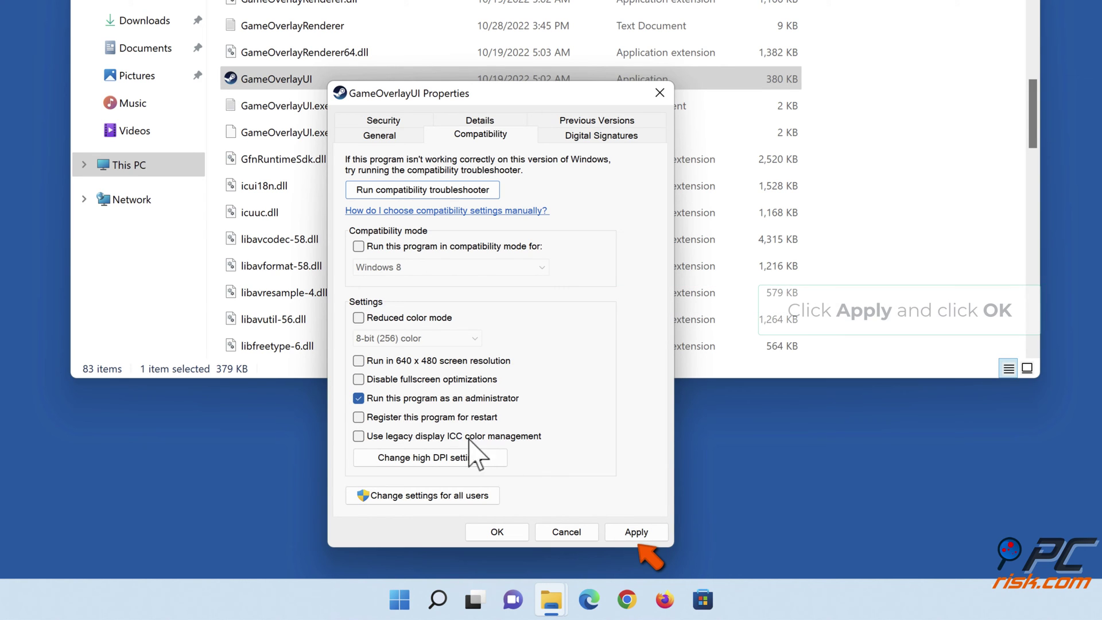
{"action": "left_click", "coordinate": [635, 539]}
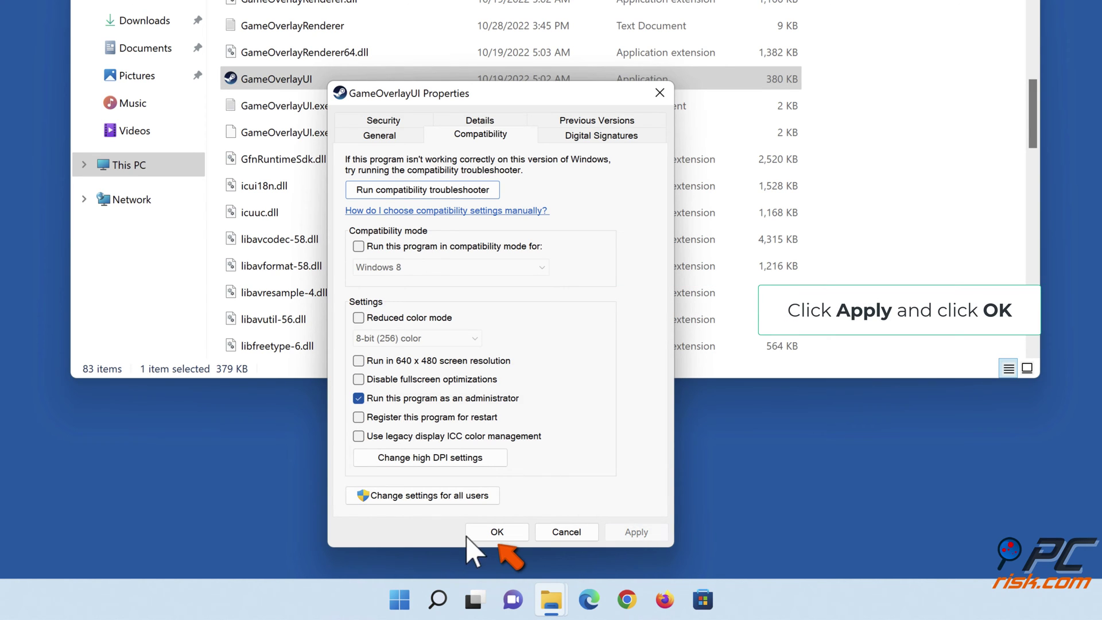
{"action": "left_click", "coordinate": [497, 533]}
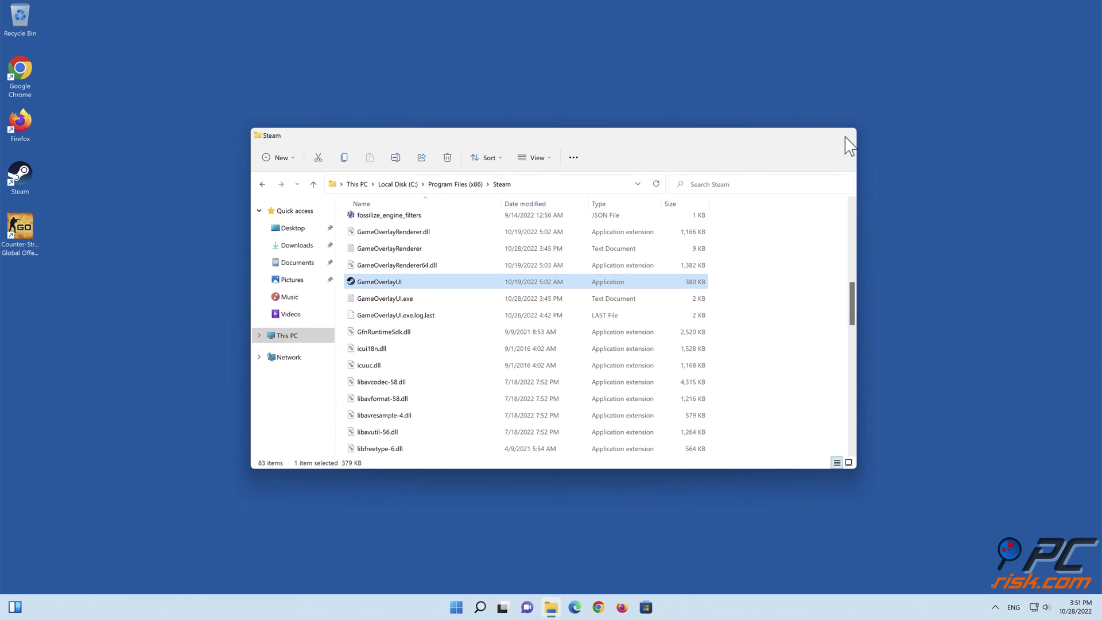
{"action": "left_click", "coordinate": [847, 138]}
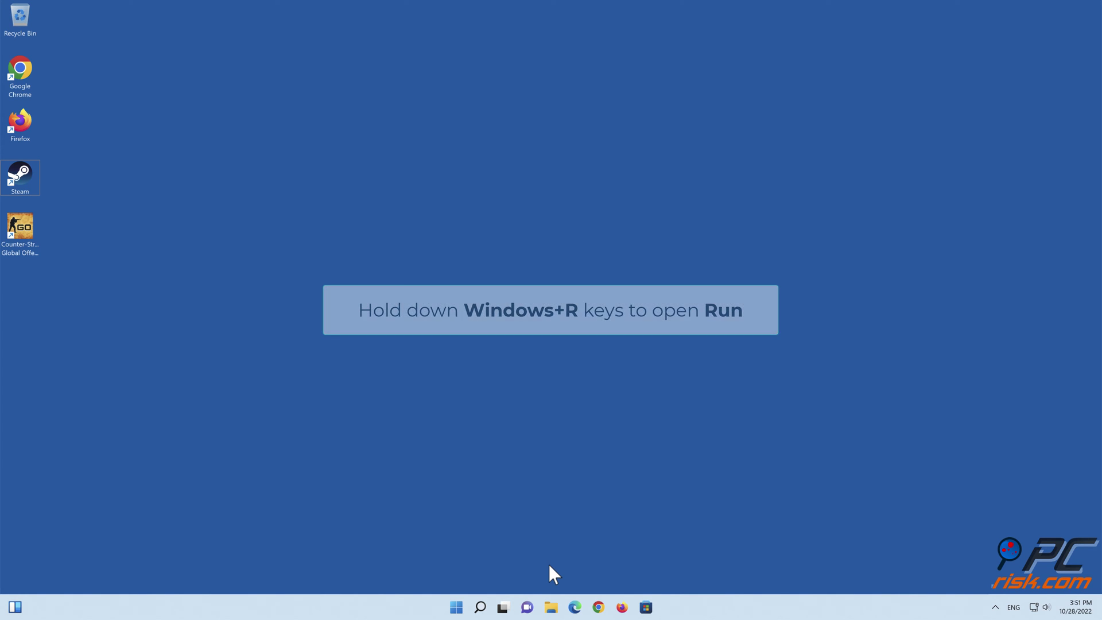
Step: Launch Command Prompt as administrator via the Run dialog with cmd
{"action": "key", "text": "super+r"}
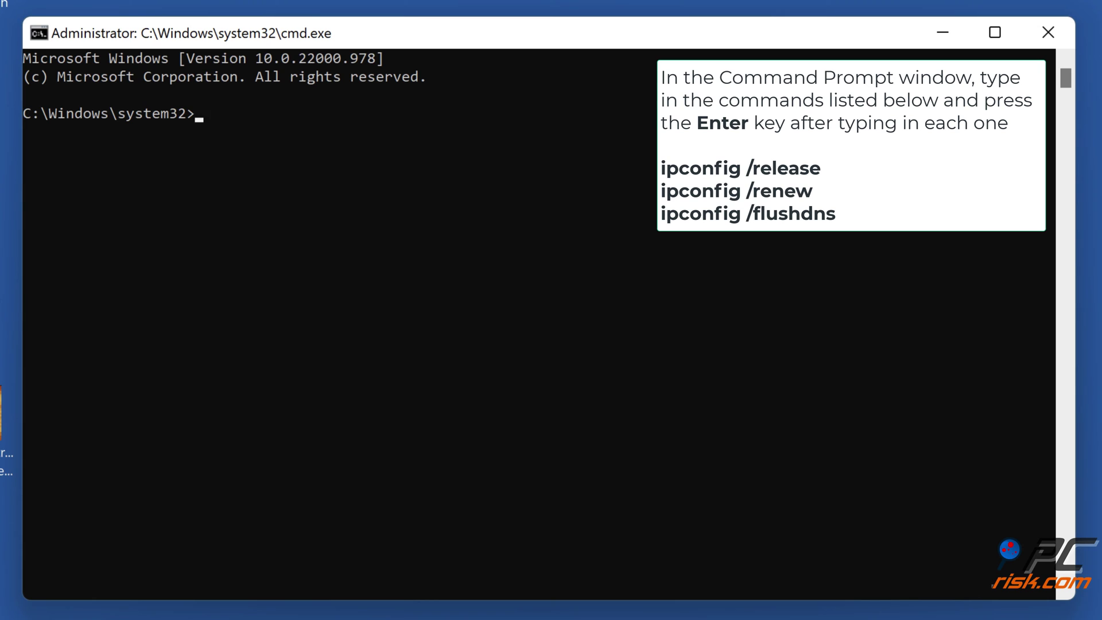
{"action": "type", "text": "se"}
Step: Run ipconfig /release, /renew and /flushdns, then close the command window
{"action": "key", "text": "Return"}
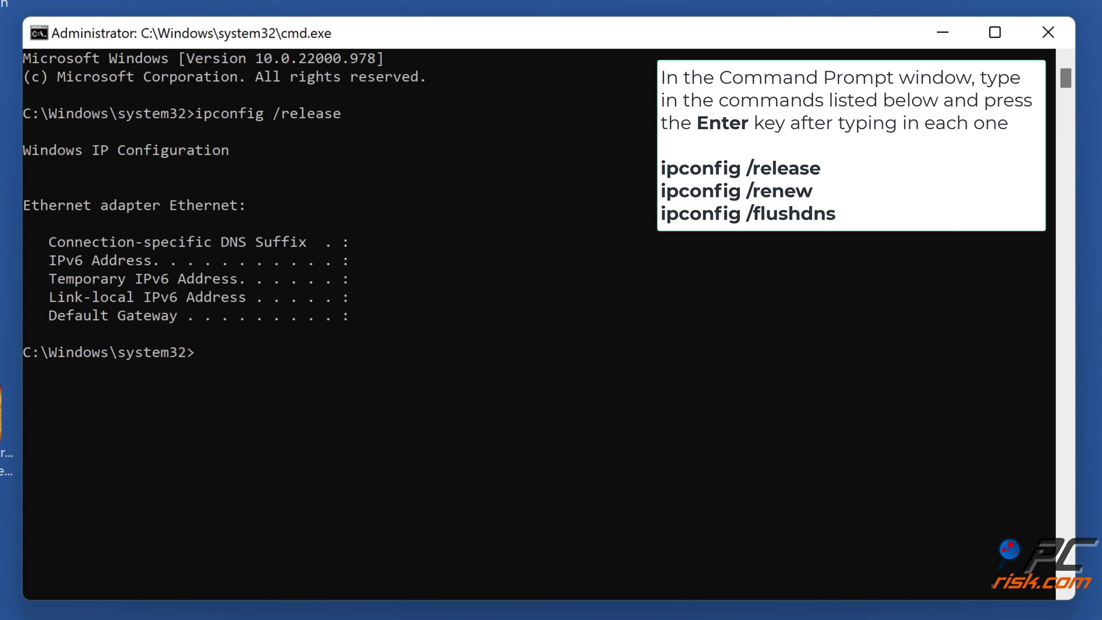
{"action": "type", "text": "ipconfig /renew"}
{"action": "key", "text": "Return"}
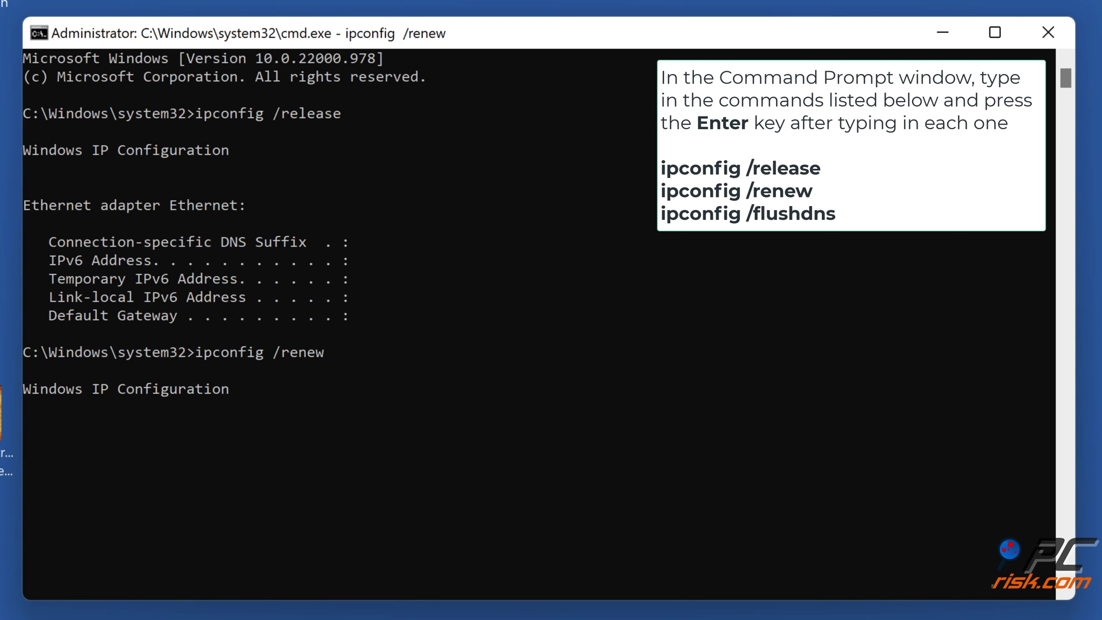
{"action": "type", "text": "/flushdns"}
{"action": "key", "text": "Return"}
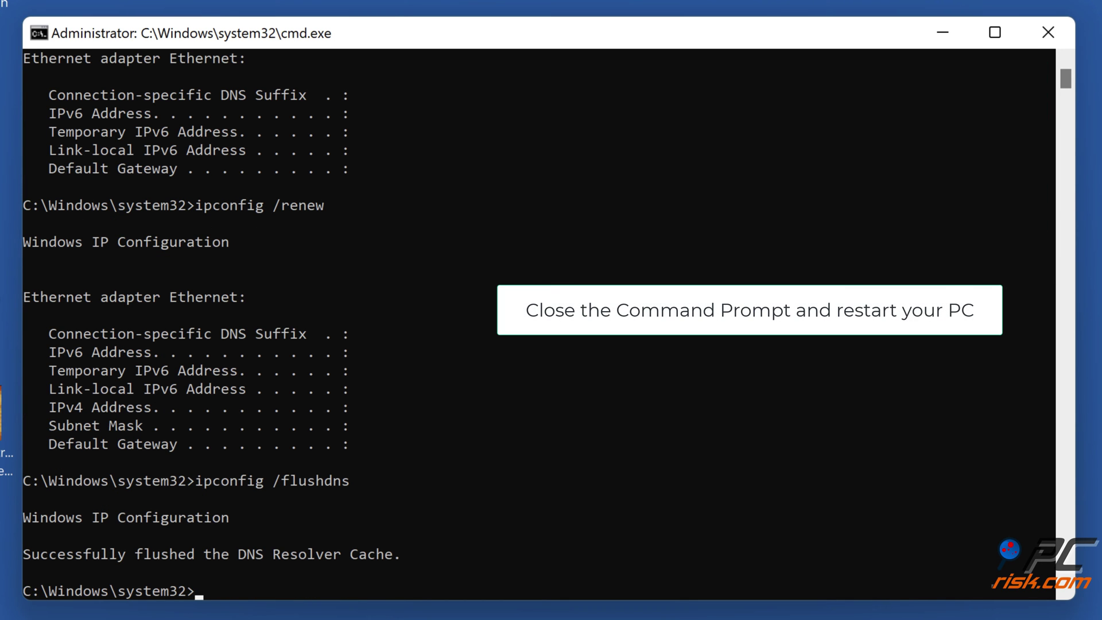
{"action": "left_click", "coordinate": [1048, 33]}
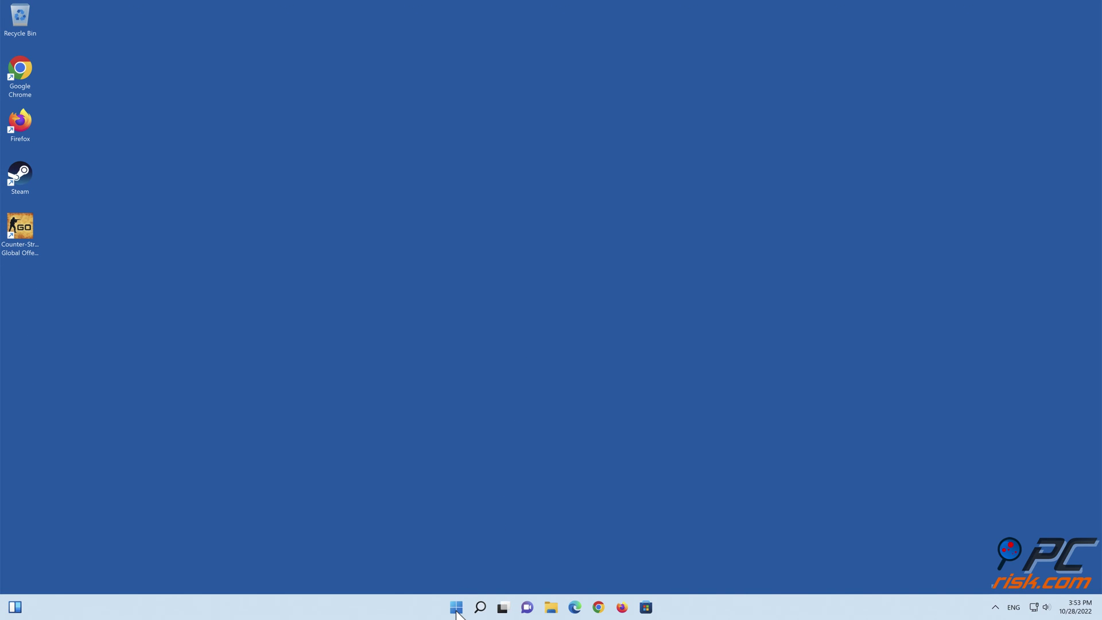
Step: Restart the computer from the Start menu's Power options
{"action": "left_click", "coordinate": [456, 611]}
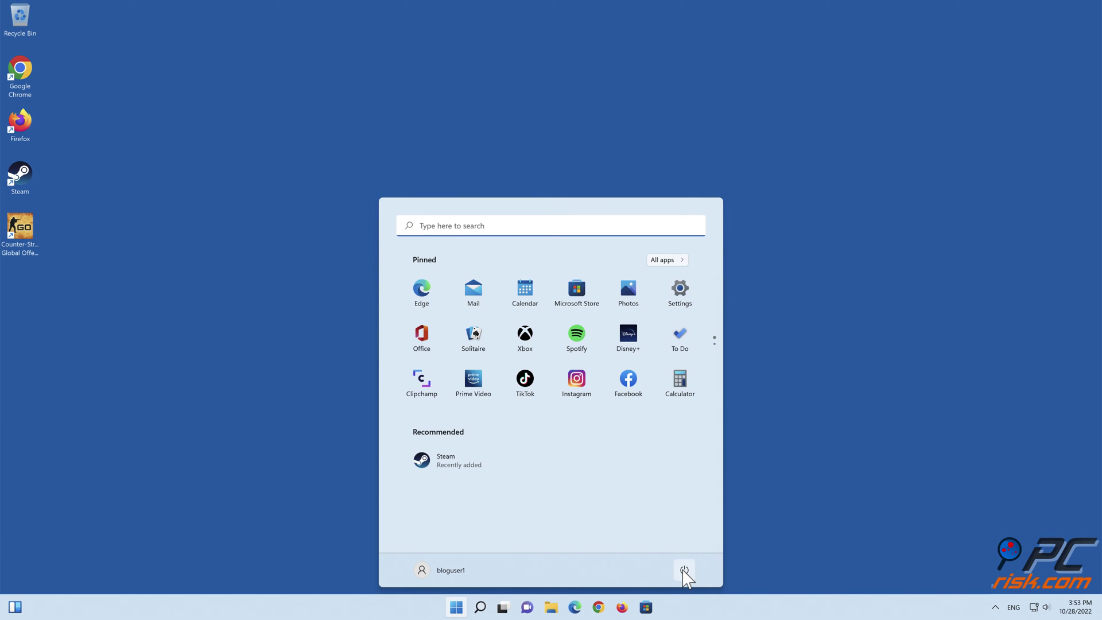
{"action": "left_click", "coordinate": [685, 572]}
{"action": "left_click", "coordinate": [686, 549]}
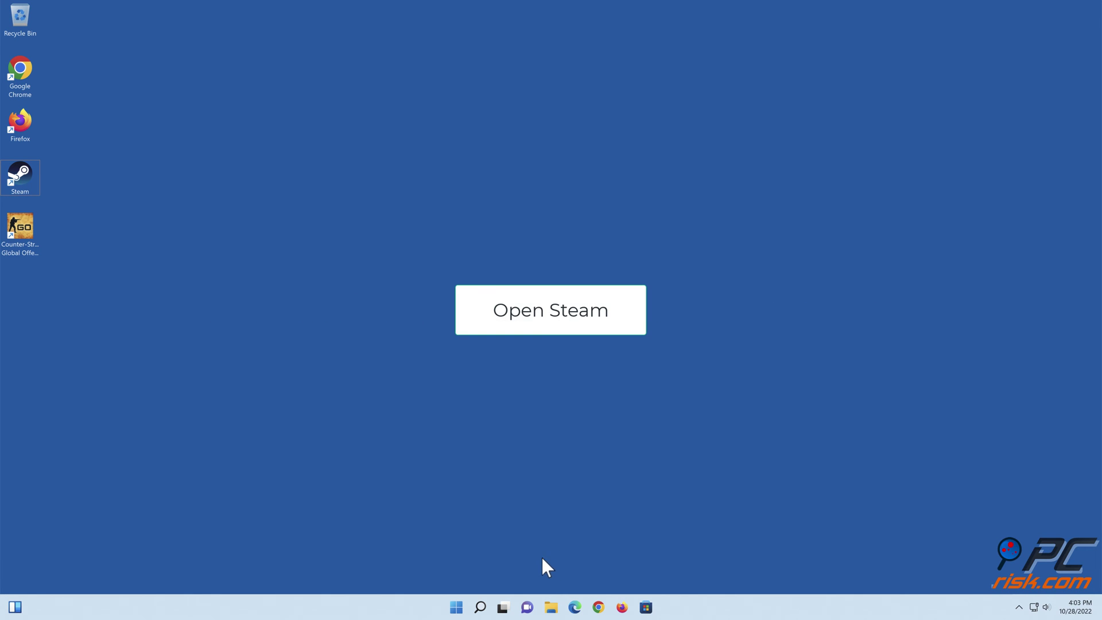
Step: Launch Steam and bring up the actions for Counter-Strike: Global Offensive in the library
{"action": "double_click", "coordinate": [23, 189]}
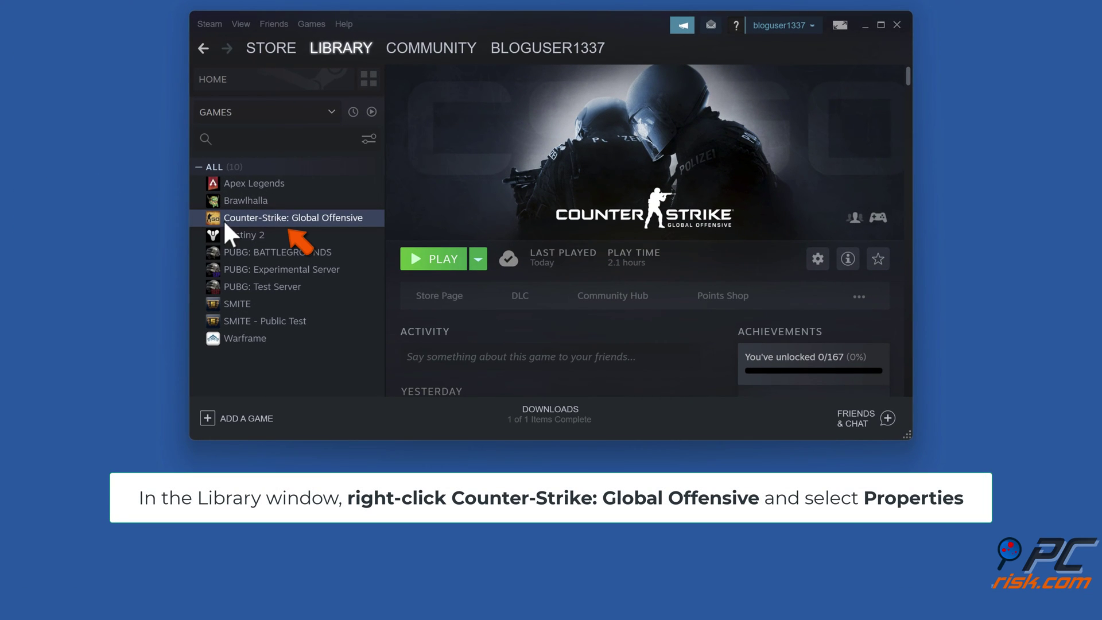
{"action": "right_click", "coordinate": [297, 226]}
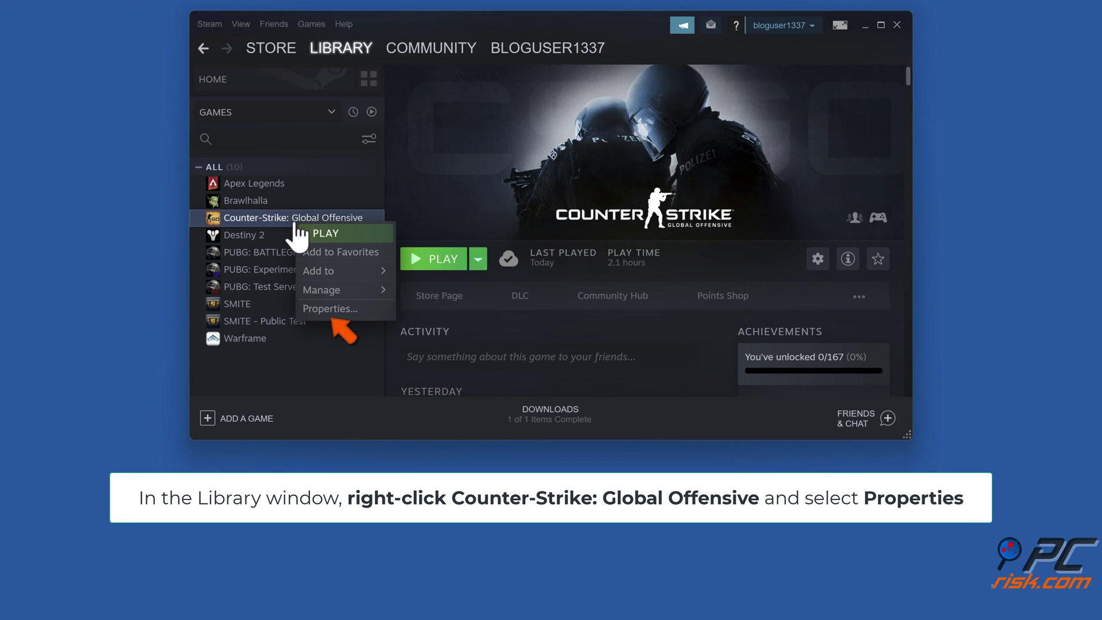
Step: Verify integrity of CS:GO's game files from its Local Files properties, then close the dialog and Steam
{"action": "left_click", "coordinate": [329, 310]}
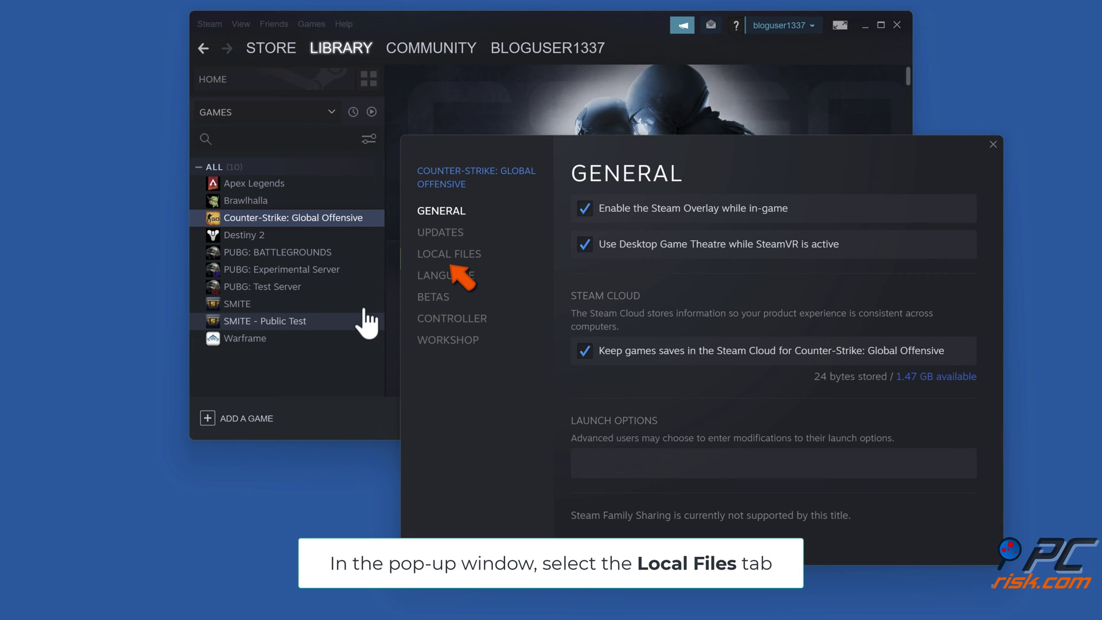
{"action": "left_click", "coordinate": [447, 258]}
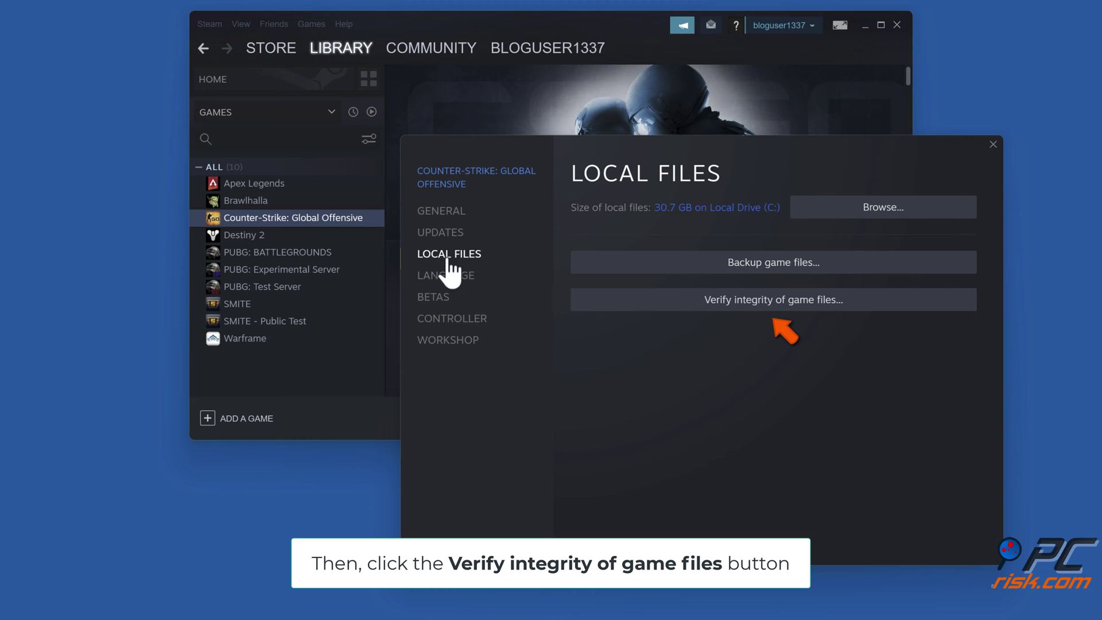
{"action": "left_click", "coordinate": [783, 306]}
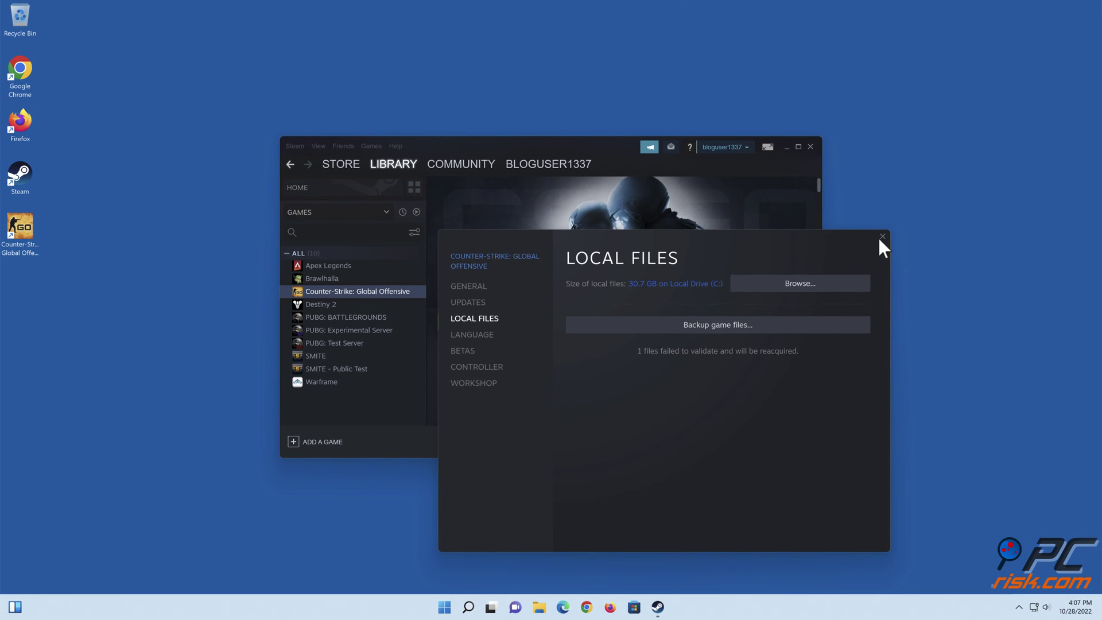
{"action": "left_click", "coordinate": [881, 236]}
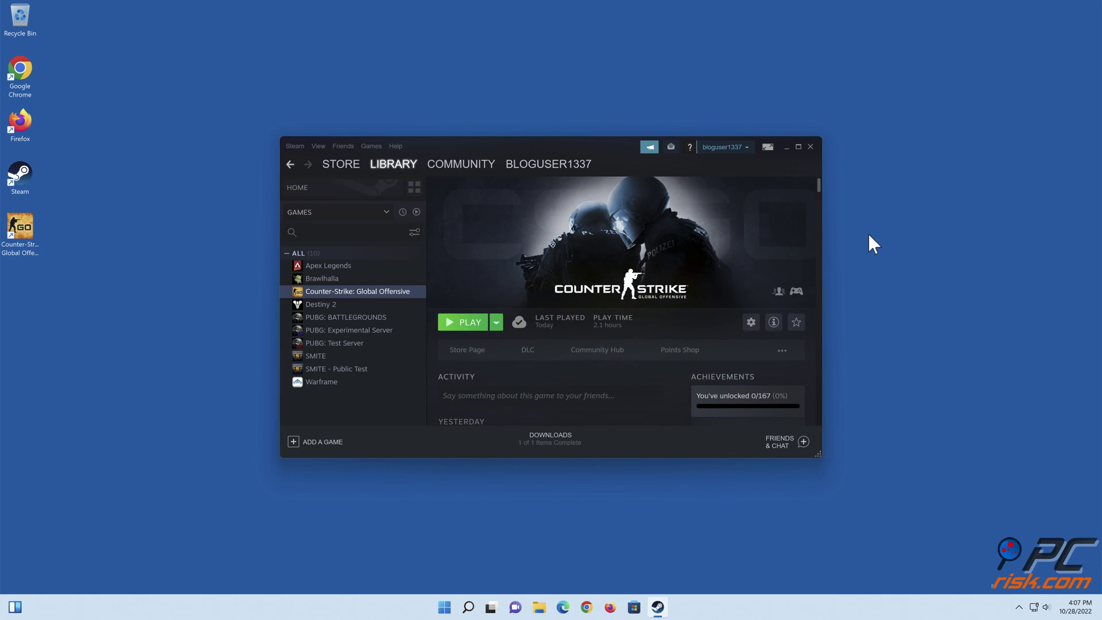
{"action": "left_click", "coordinate": [808, 146]}
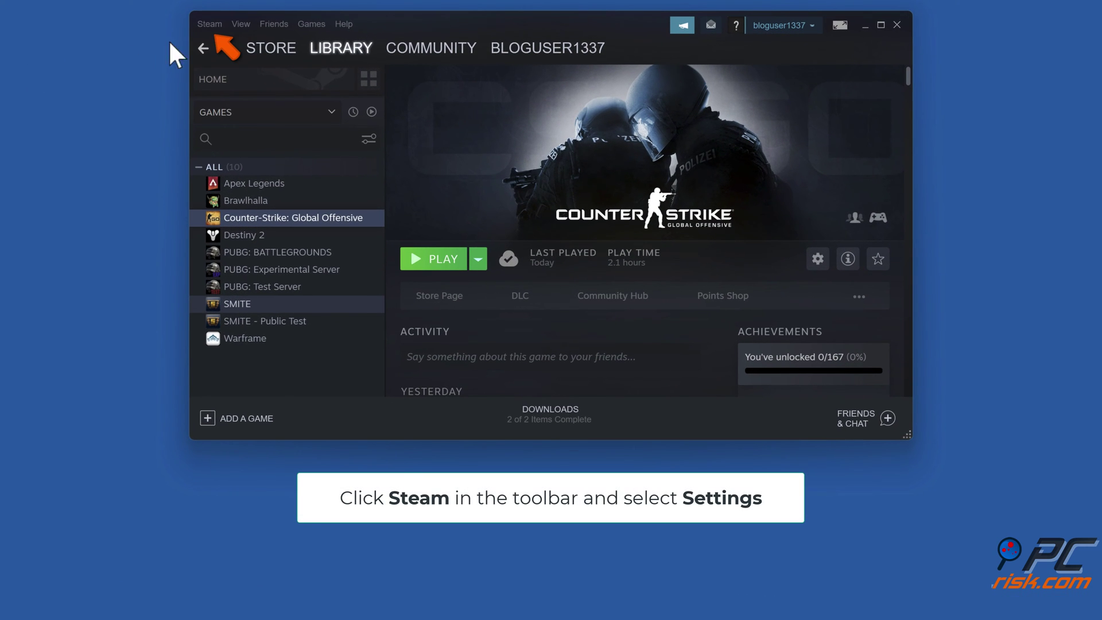
Step: Go to Steam Settings > Downloads and launch the Storage Manager for library folders
{"action": "left_click", "coordinate": [214, 30]}
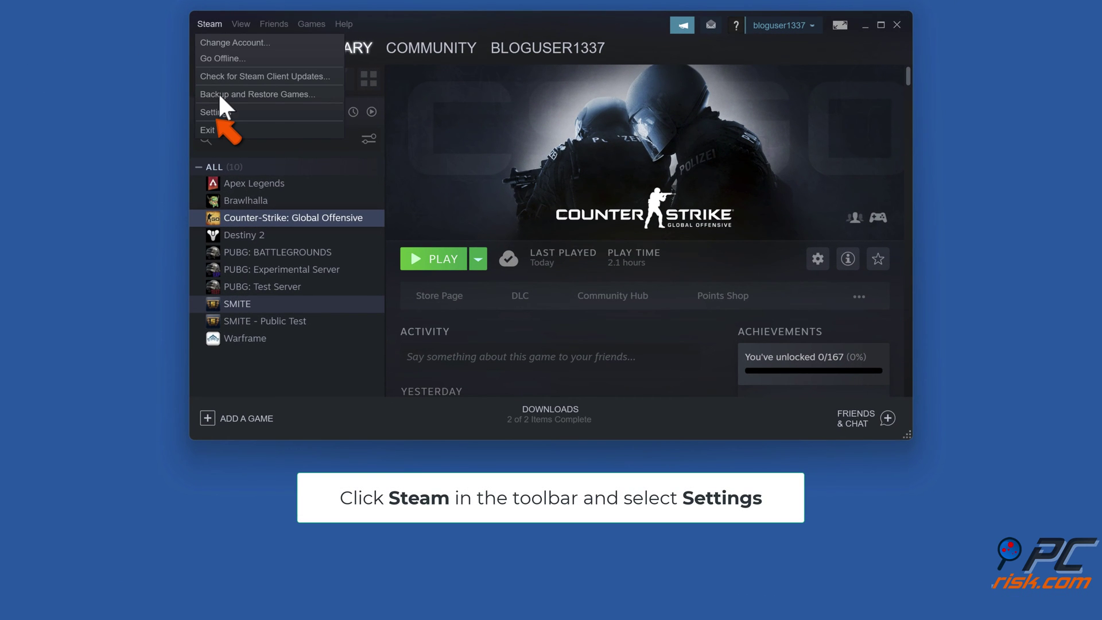
{"action": "left_click", "coordinate": [216, 112]}
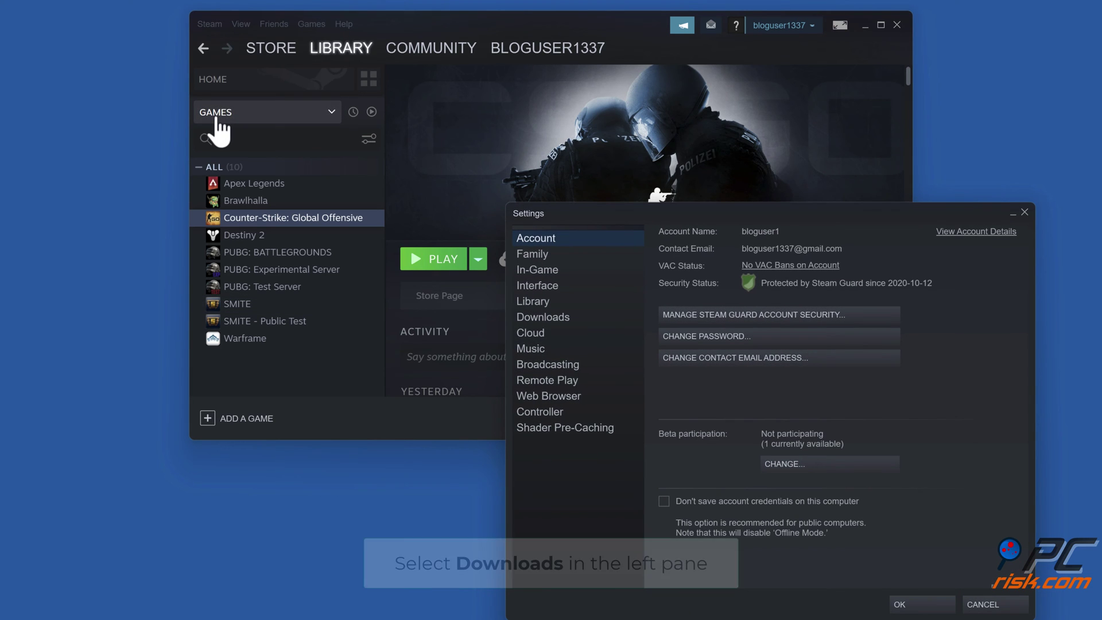
{"action": "left_click", "coordinate": [541, 319]}
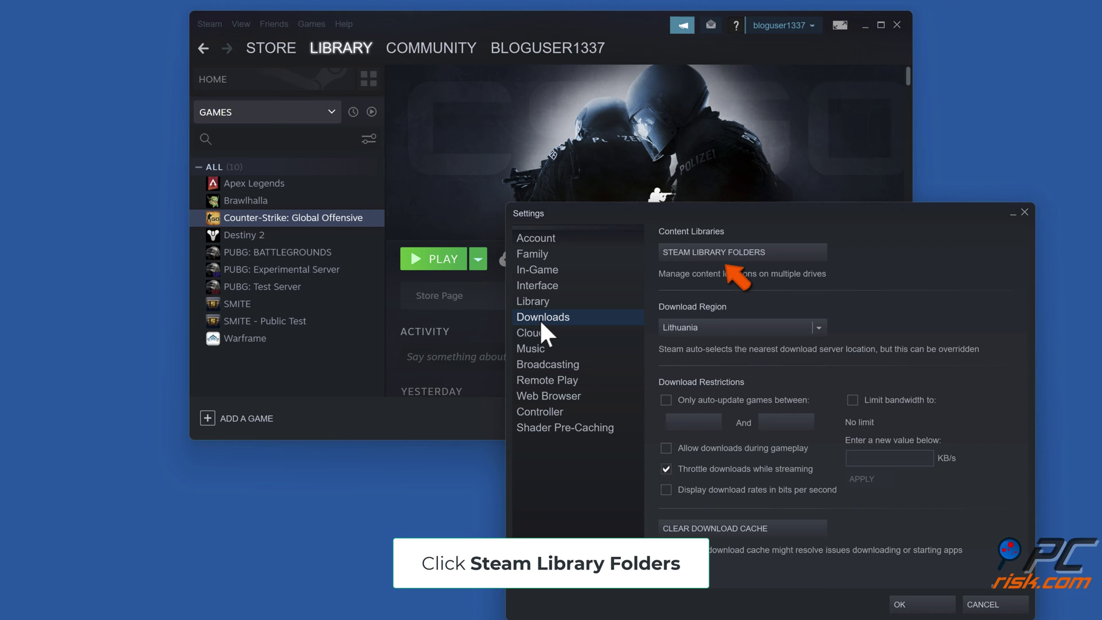
{"action": "left_click", "coordinate": [717, 256]}
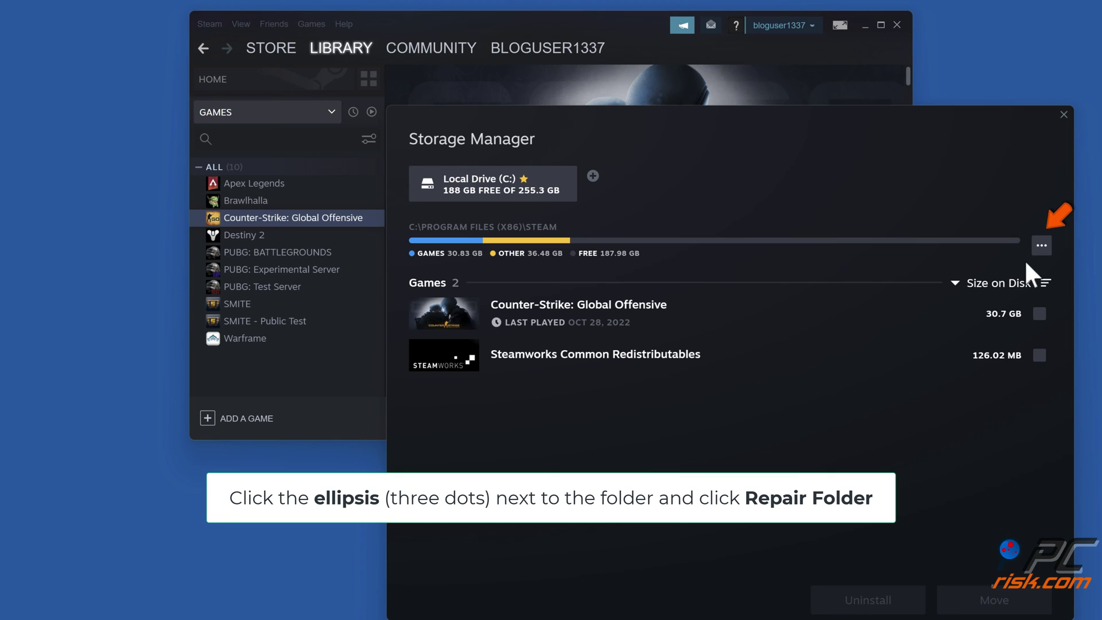
Step: Repair the C:\Program Files (x86)\Steam library folder, then close the Storage Manager and Settings
{"action": "left_click", "coordinate": [1040, 248]}
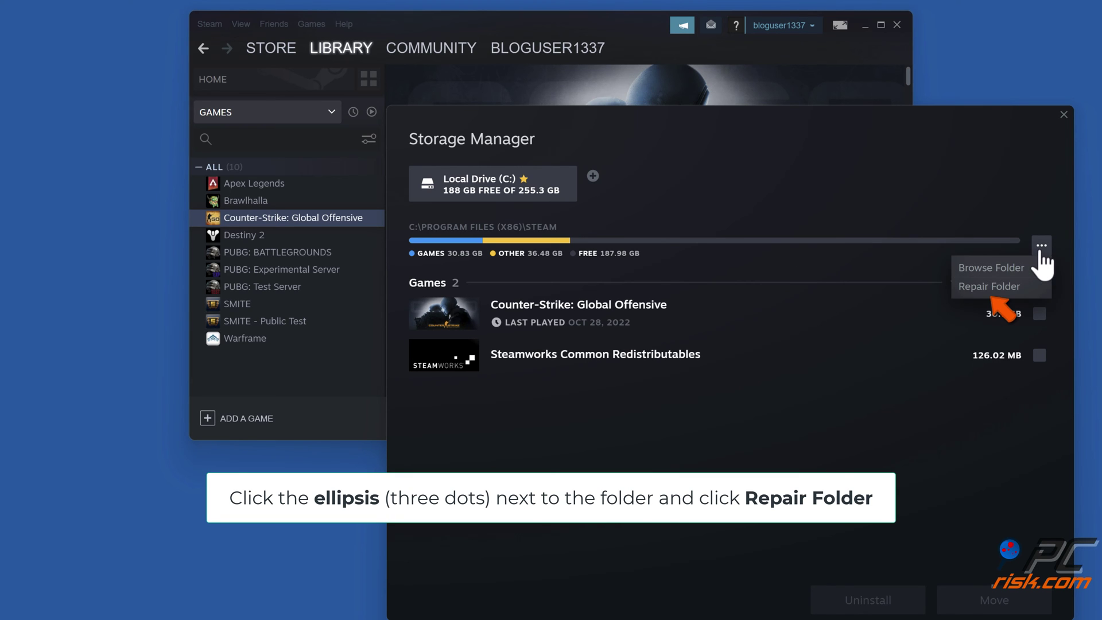
{"action": "left_click", "coordinate": [991, 291]}
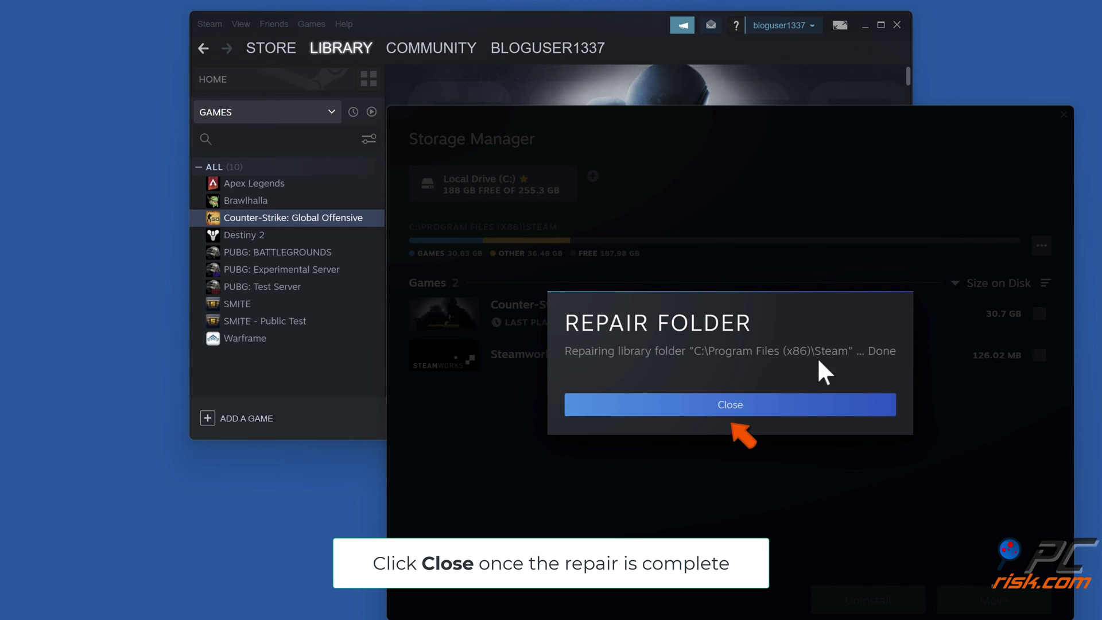
{"action": "left_click", "coordinate": [732, 405]}
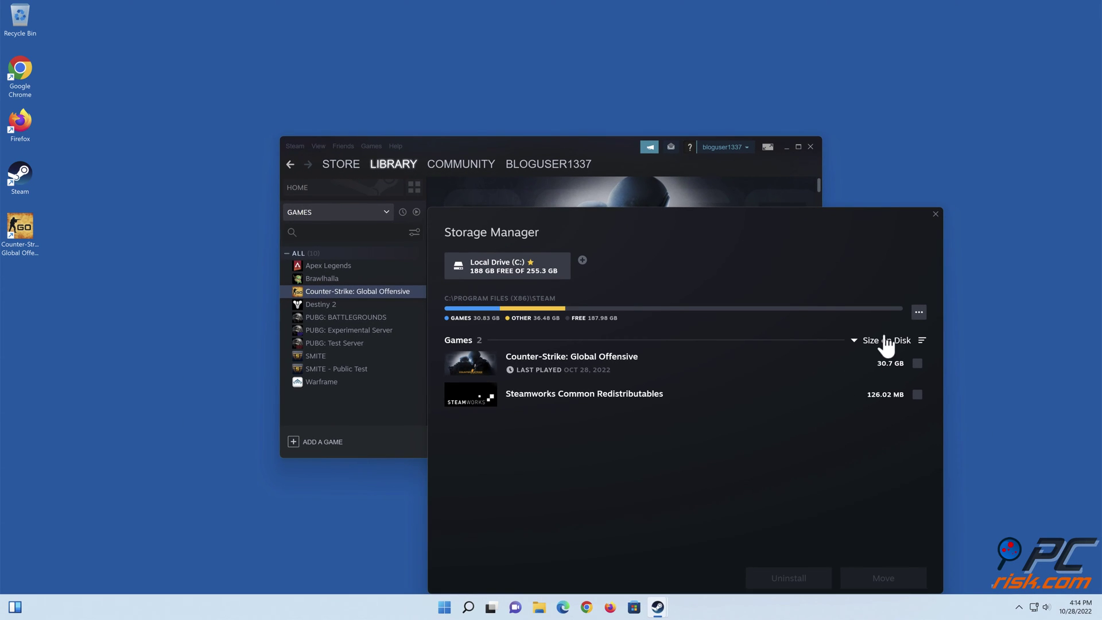
{"action": "left_click", "coordinate": [936, 215]}
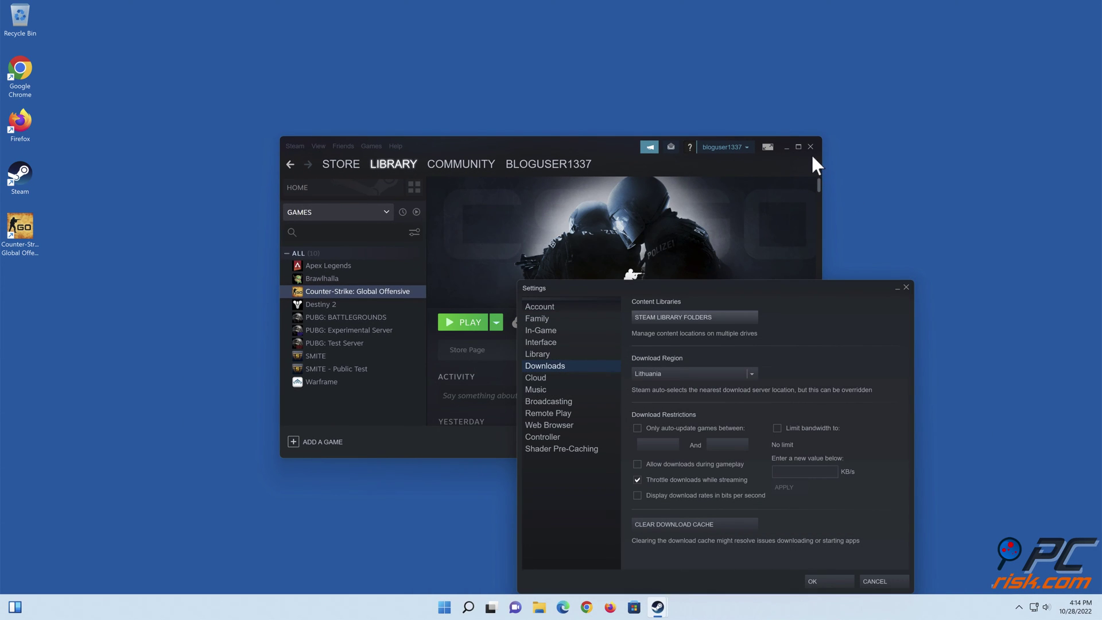
{"action": "left_click", "coordinate": [905, 285]}
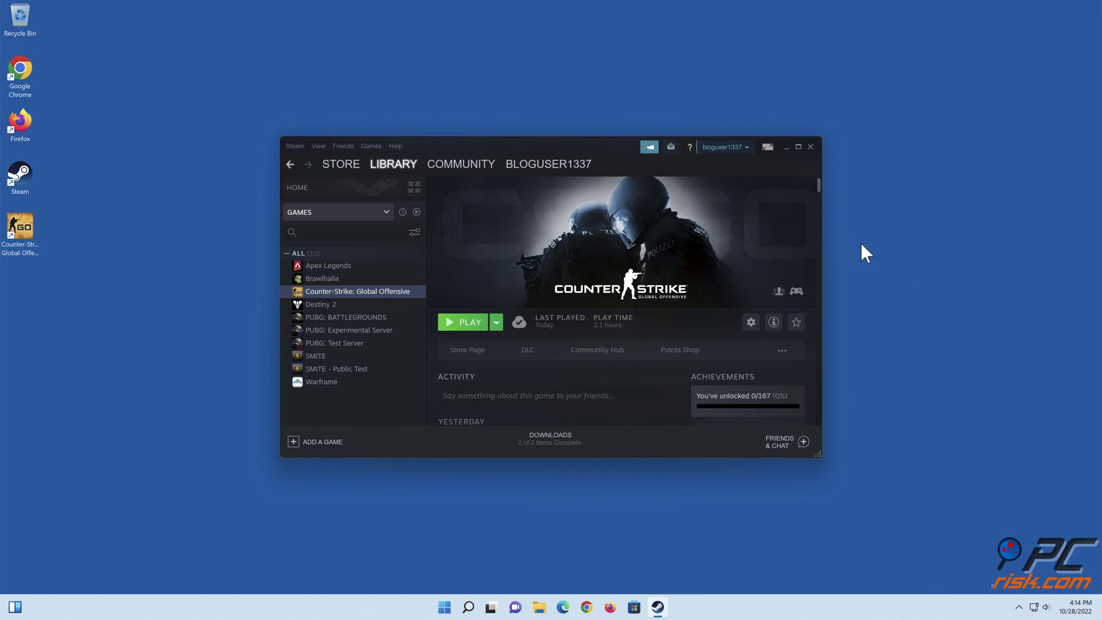
Step: Close Steam and start File Explorer, ready to enter the Steam bin folder path
{"action": "left_click", "coordinate": [809, 147]}
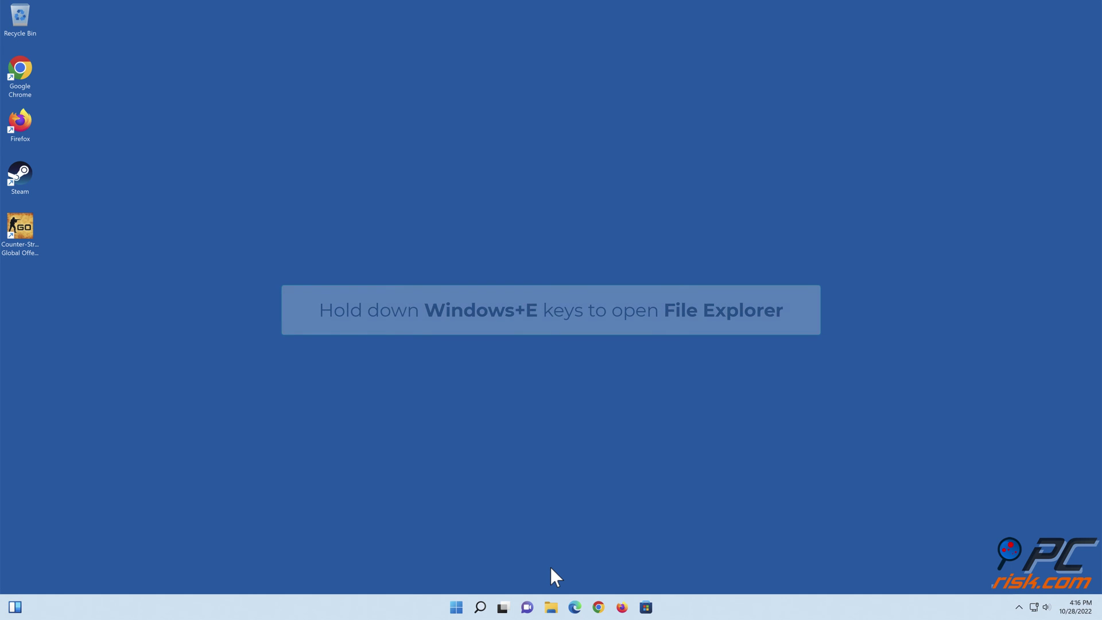
{"action": "key", "text": "super+e"}
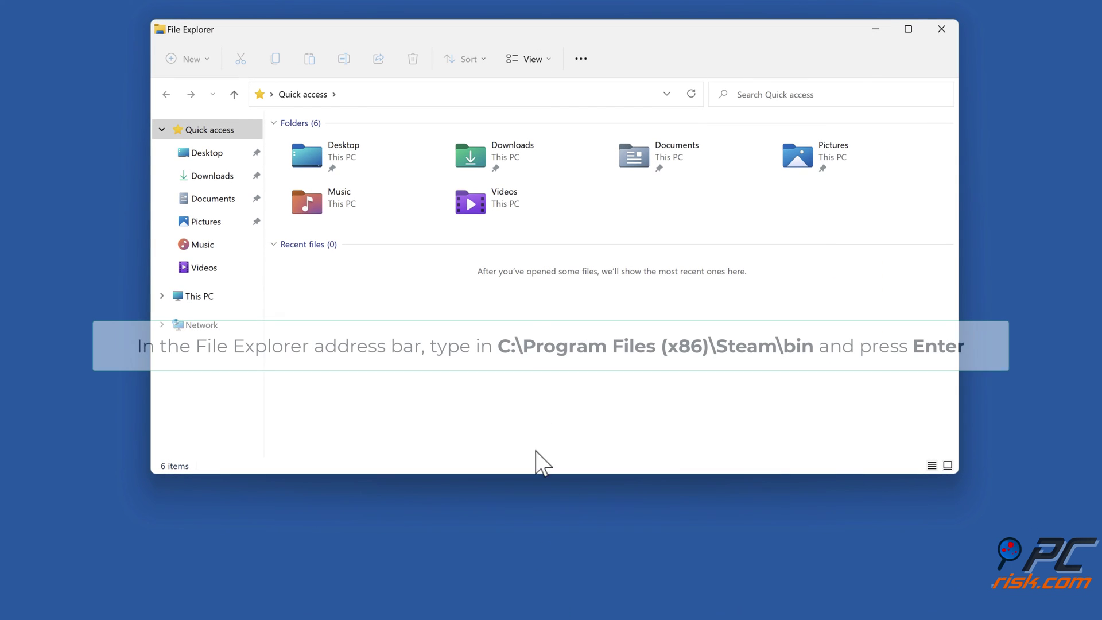
{"action": "left_click", "coordinate": [515, 96]}
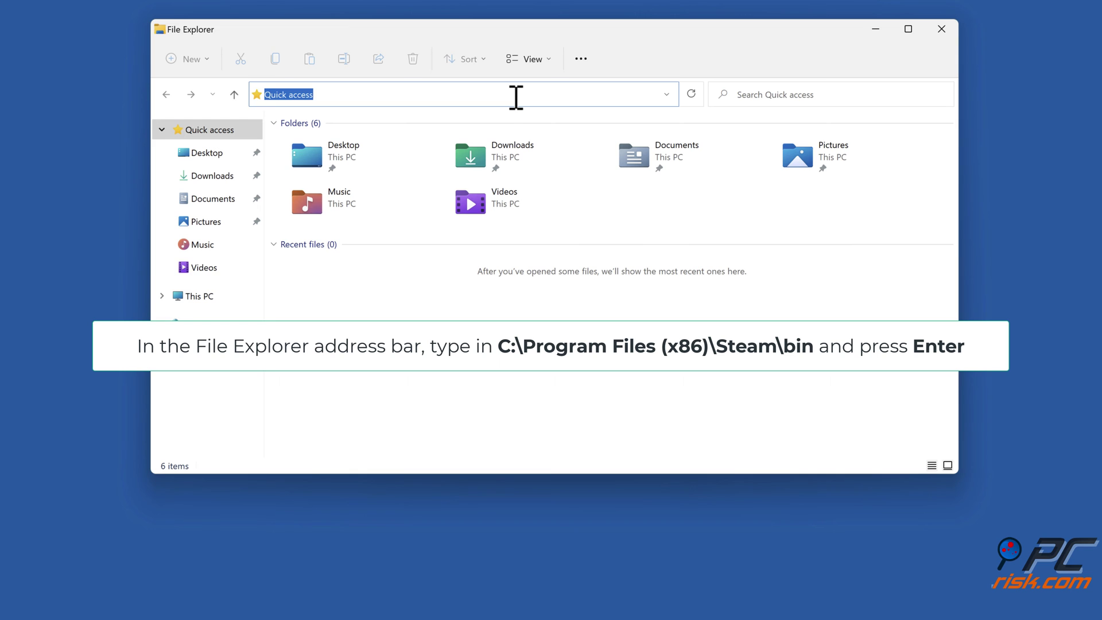
{"action": "type", "text": "c:\\pr"}
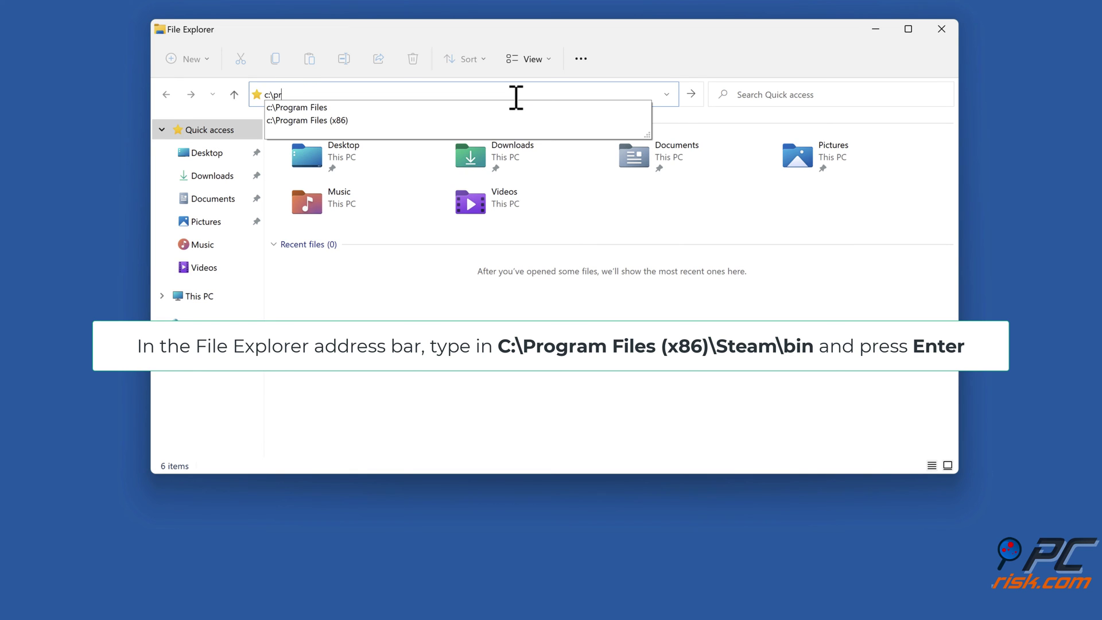
{"action": "type", "text": "ogram files (x8"}
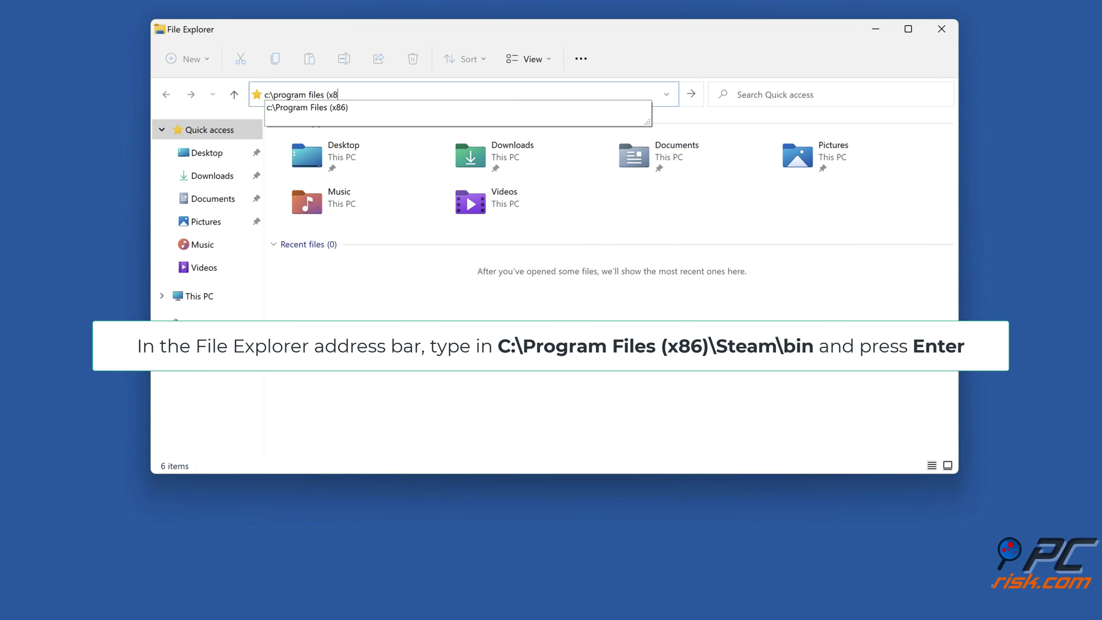
{"action": "type", "text": "6)\\steam\\bin"}
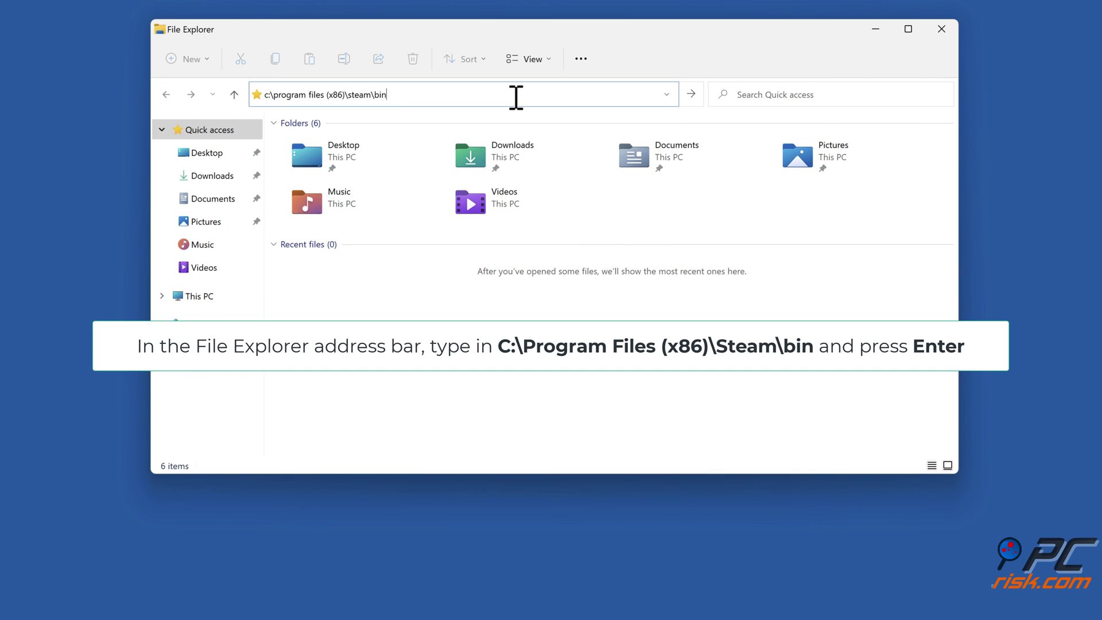
Step: Navigate to C:\Program Files (x86)\Steam\bin, locate steamservice, then close the folder window
{"action": "key", "text": "Return"}
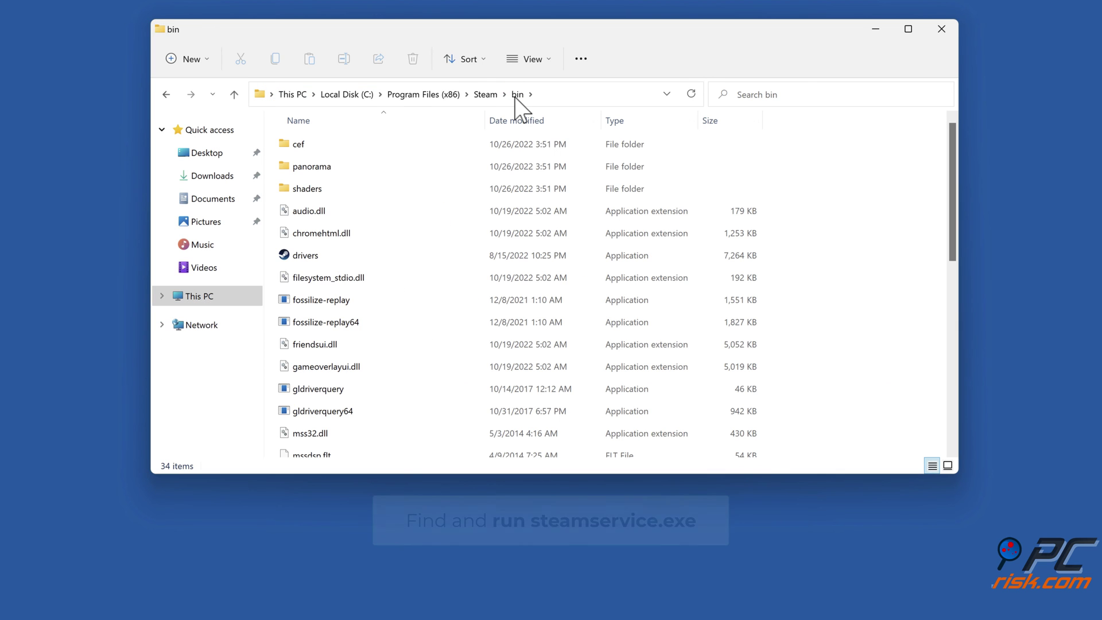
{"action": "scroll", "coordinate": [490, 142], "scroll_direction": "down", "scroll_amount": 2}
{"action": "scroll", "coordinate": [490, 142], "scroll_direction": "down", "scroll_amount": 3}
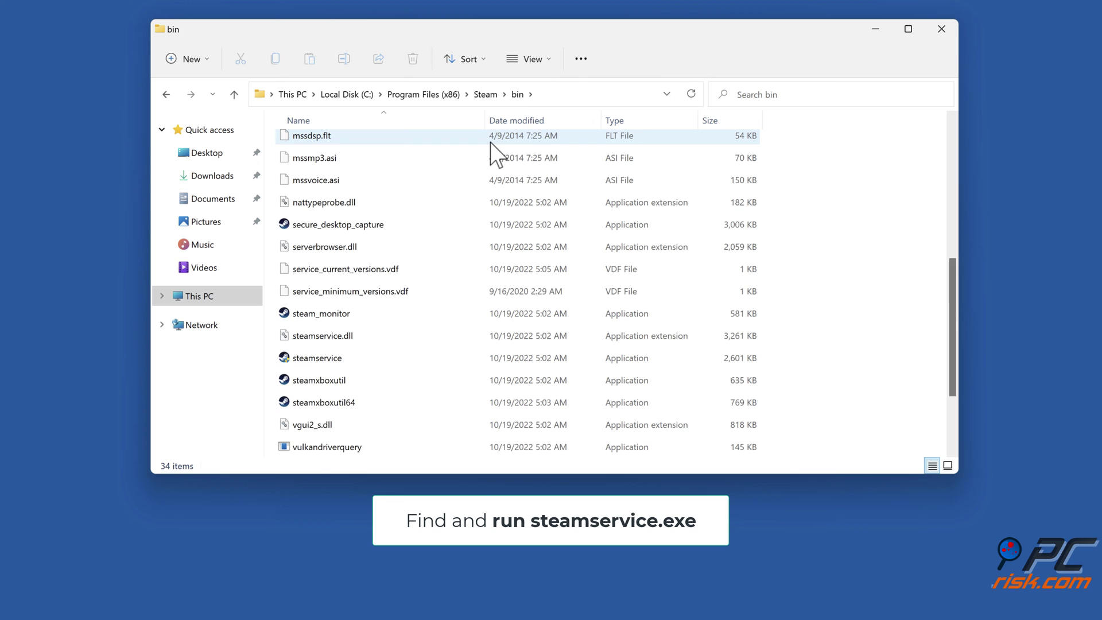
{"action": "scroll", "coordinate": [490, 141], "scroll_direction": "down", "scroll_amount": 2}
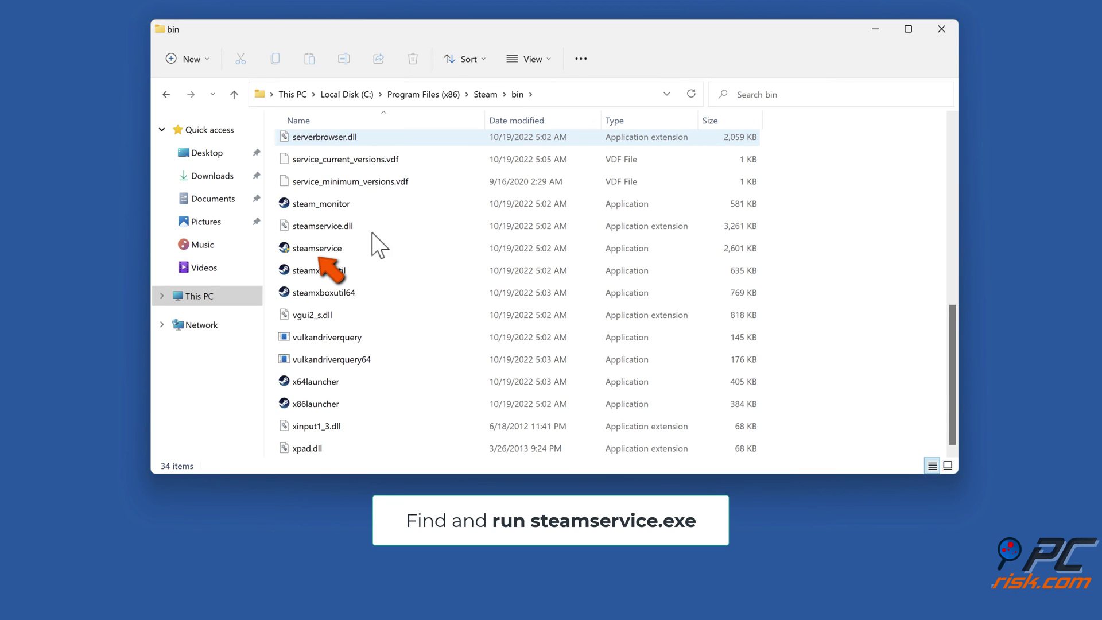
{"action": "left_click", "coordinate": [321, 250]}
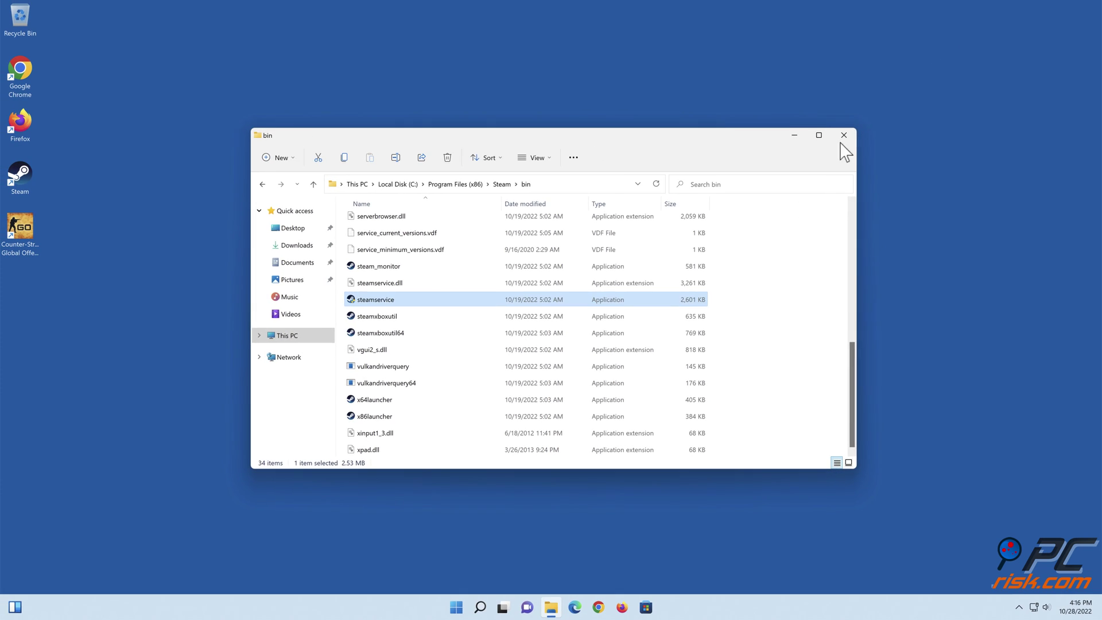
{"action": "left_click", "coordinate": [846, 138]}
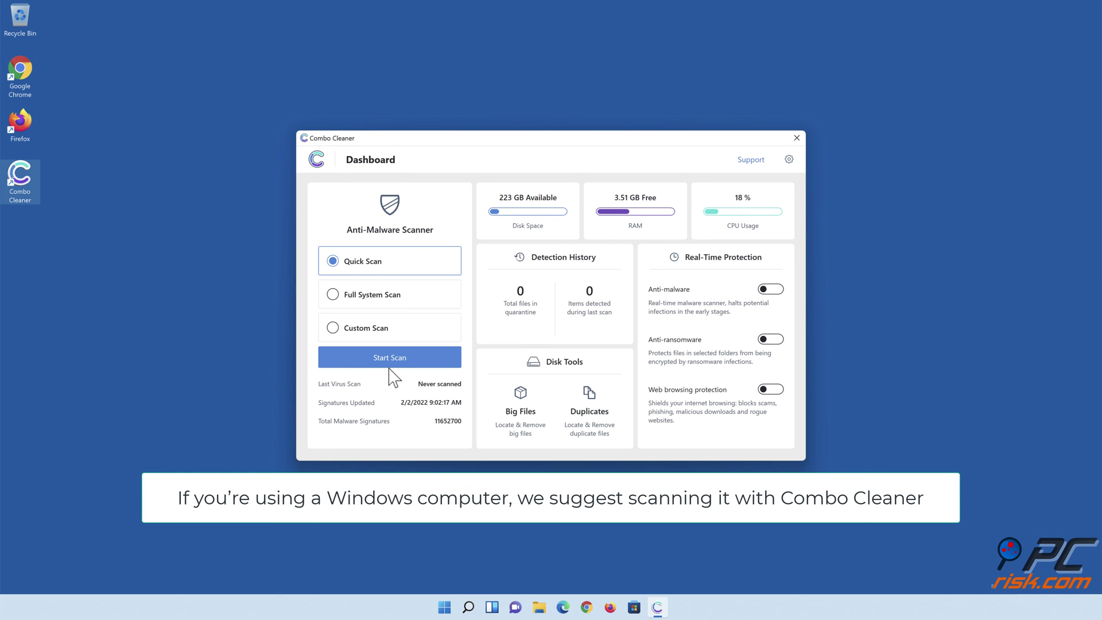
Step: Run a quick scan, move all 323 detected threats to quarantine, and dismiss the summary
{"action": "left_click", "coordinate": [390, 365]}
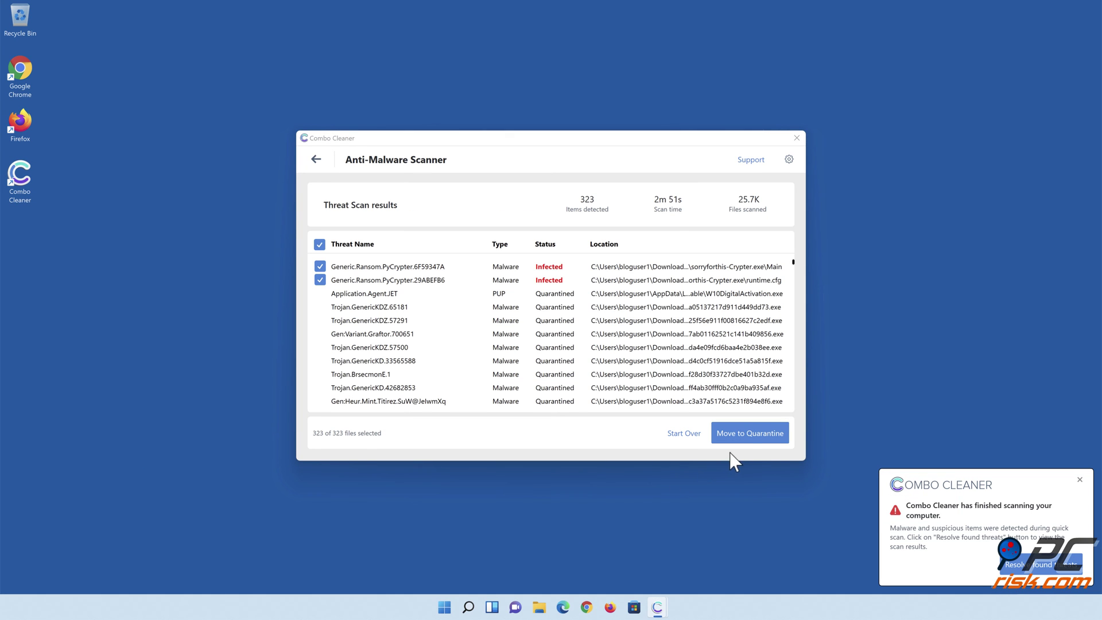
{"action": "left_click", "coordinate": [750, 435]}
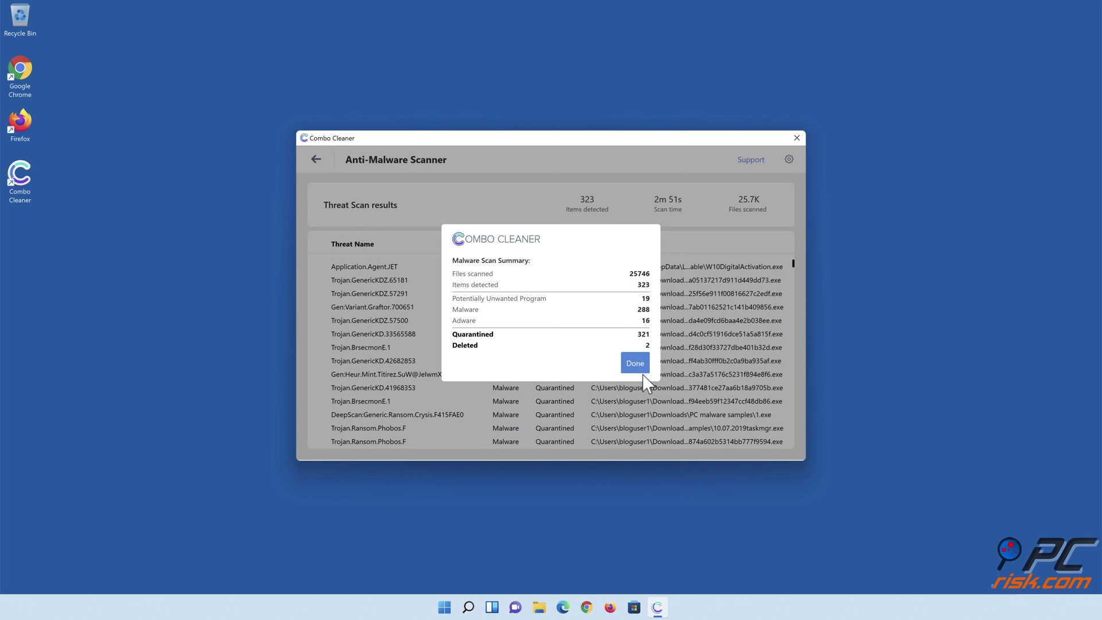
{"action": "left_click", "coordinate": [634, 369]}
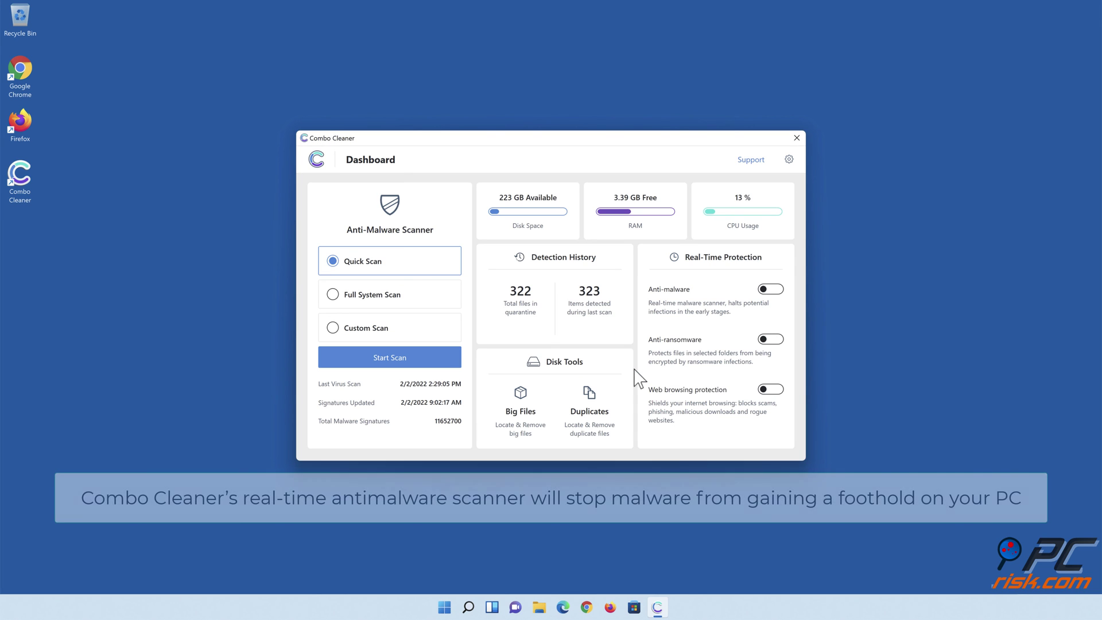
Step: Switch on real-time anti-malware and begin adding an anti-ransomware protected folder
{"action": "left_click", "coordinate": [768, 293]}
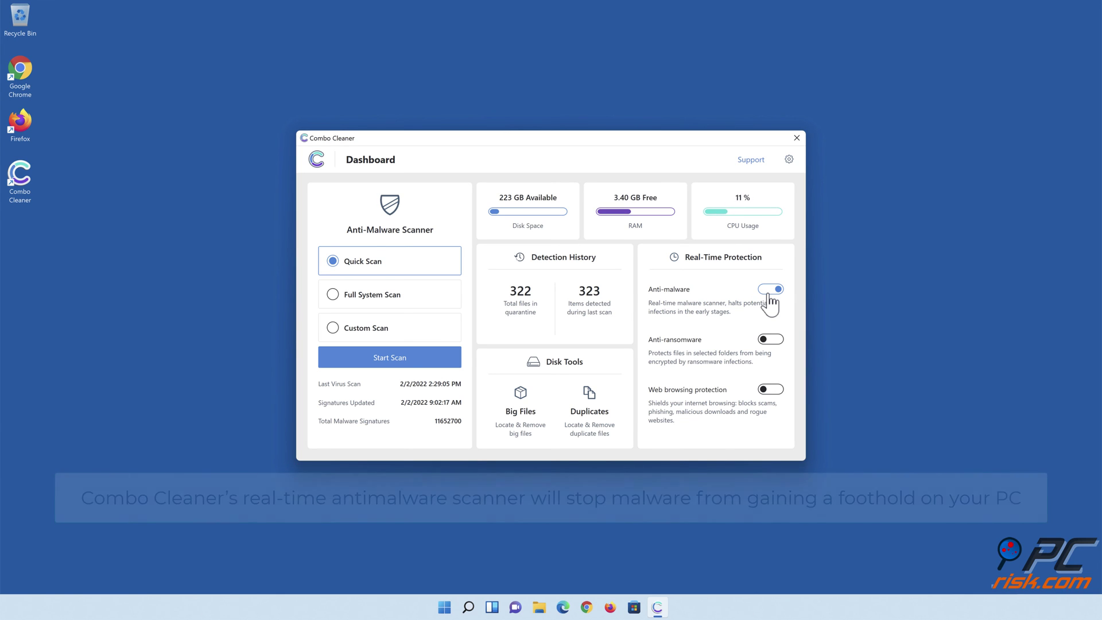
{"action": "left_click", "coordinate": [769, 339]}
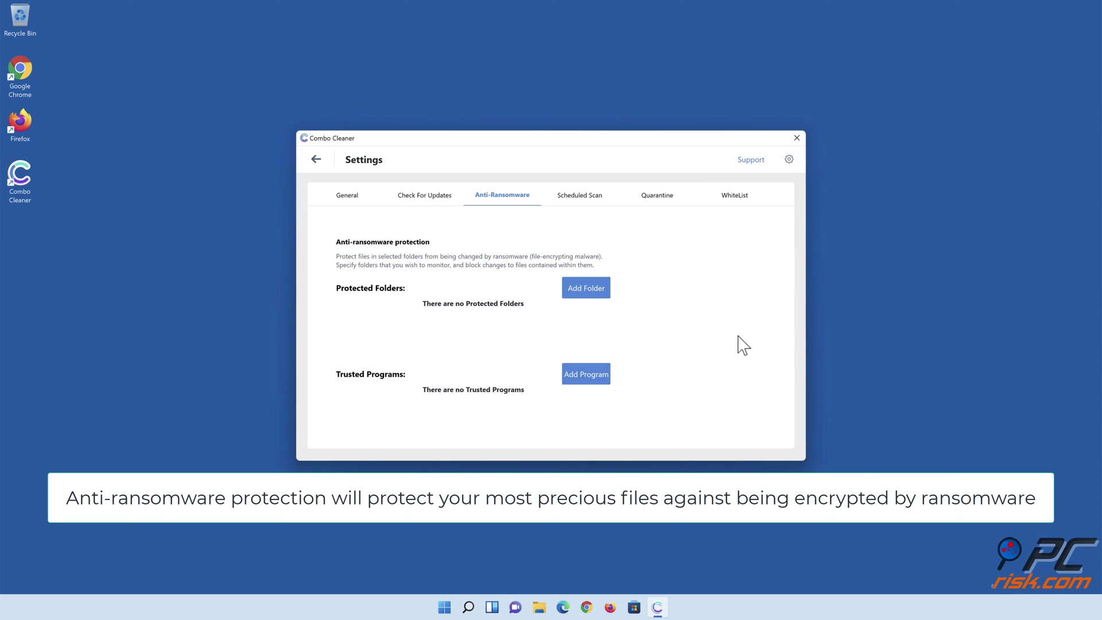
{"action": "left_click", "coordinate": [587, 291]}
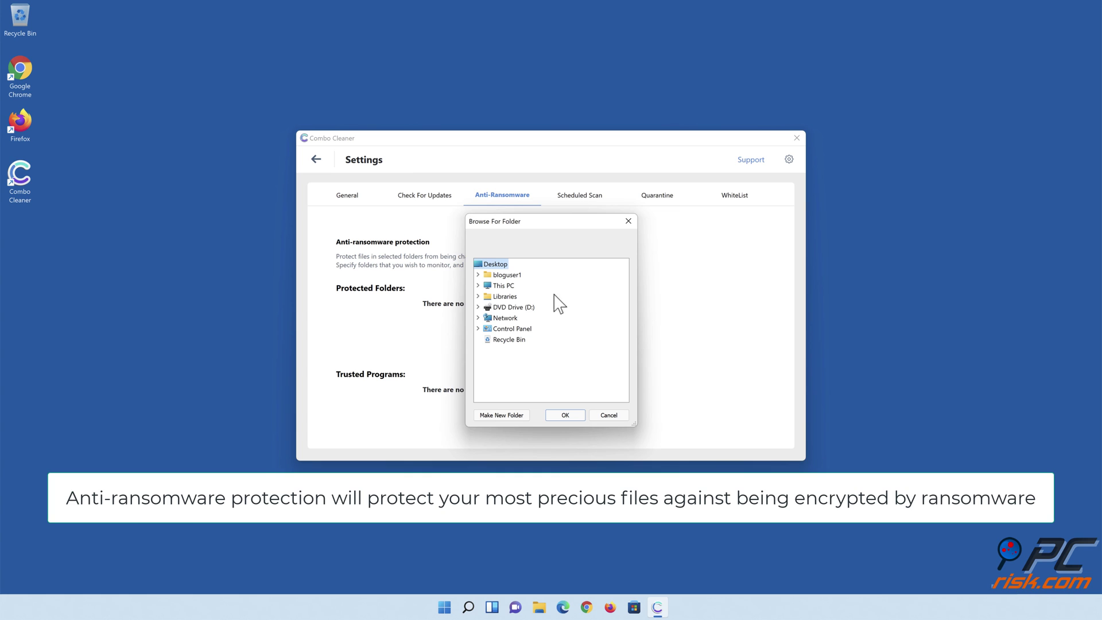
Step: Select Libraries > Documents and confirm it as an anti-ransomware protected folder
{"action": "left_click", "coordinate": [479, 297]}
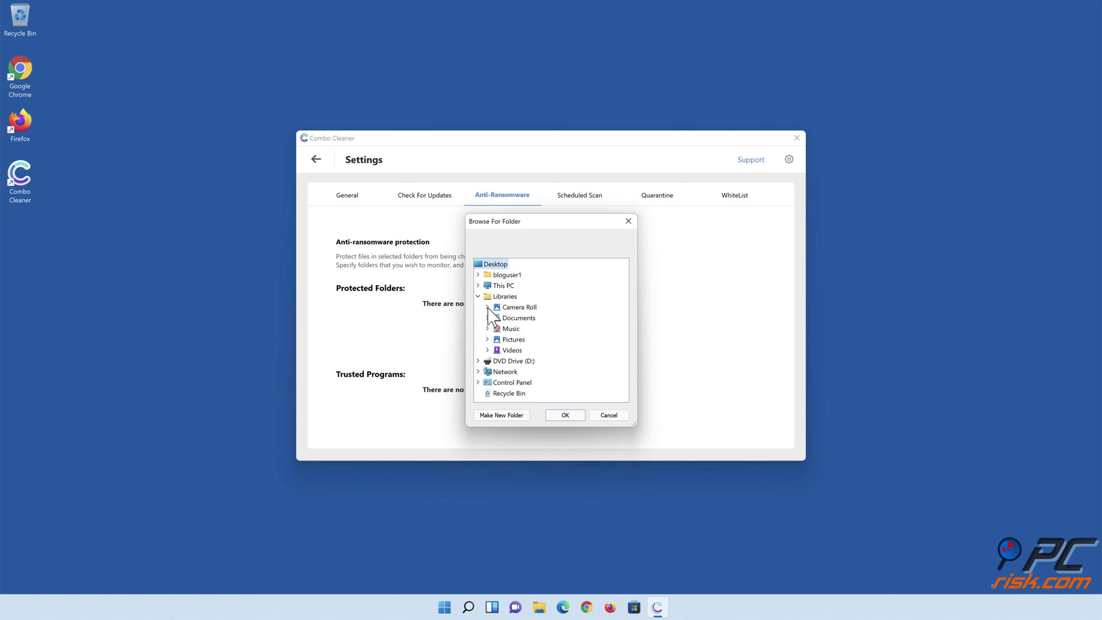
{"action": "left_click", "coordinate": [487, 318]}
{"action": "left_click", "coordinate": [524, 329]}
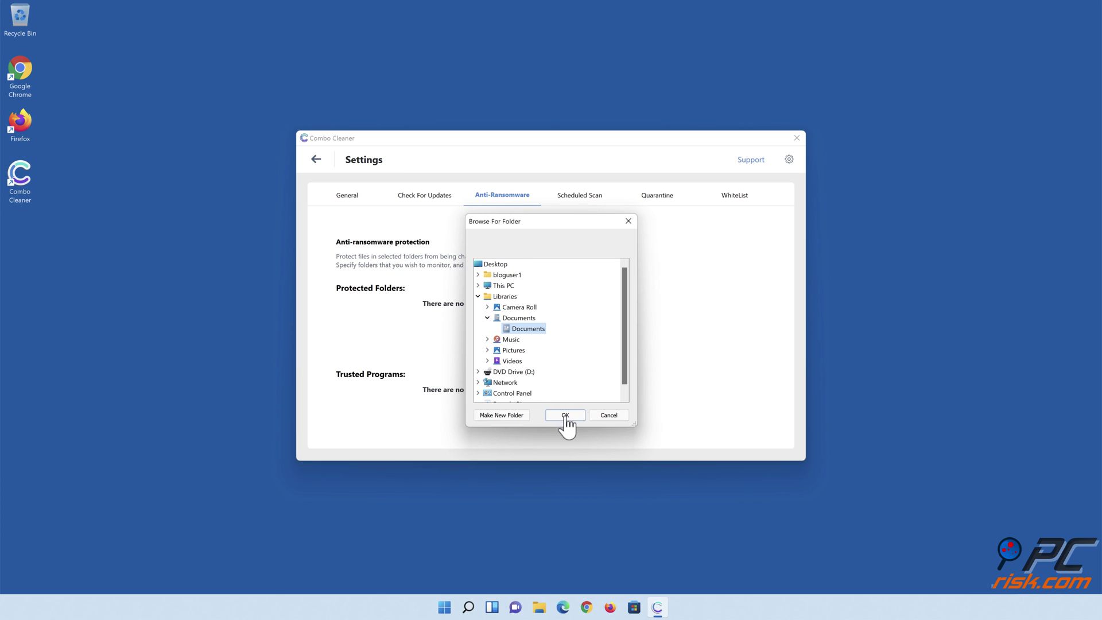
{"action": "left_click", "coordinate": [566, 416]}
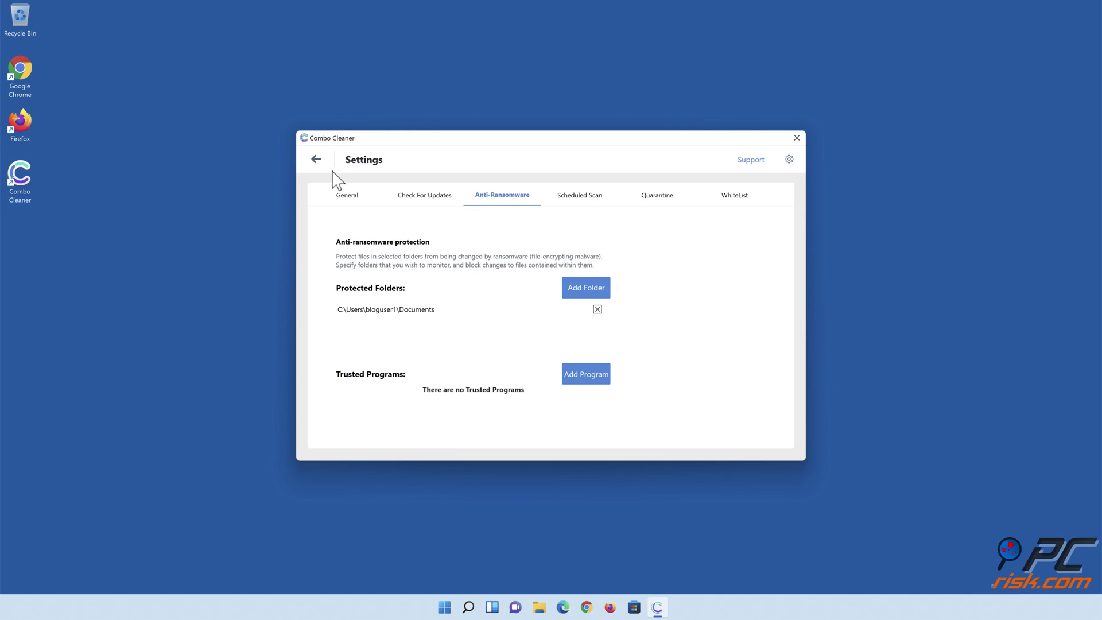
Step: Back on the dashboard, switch on web browsing protection so all three protections are on
{"action": "left_click", "coordinate": [316, 159]}
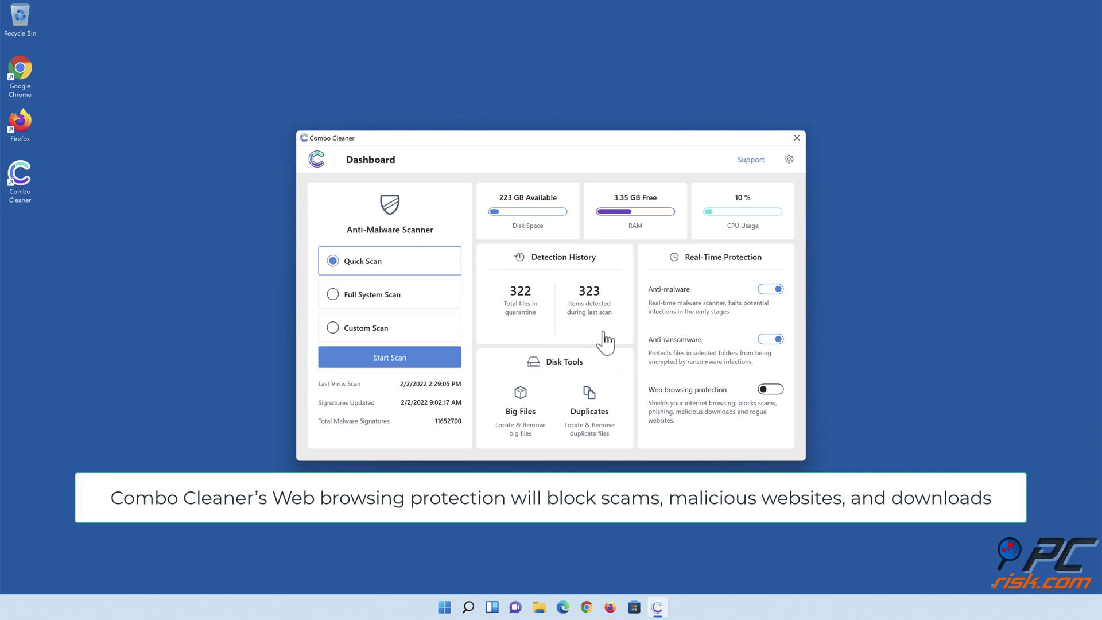
{"action": "left_click", "coordinate": [769, 393]}
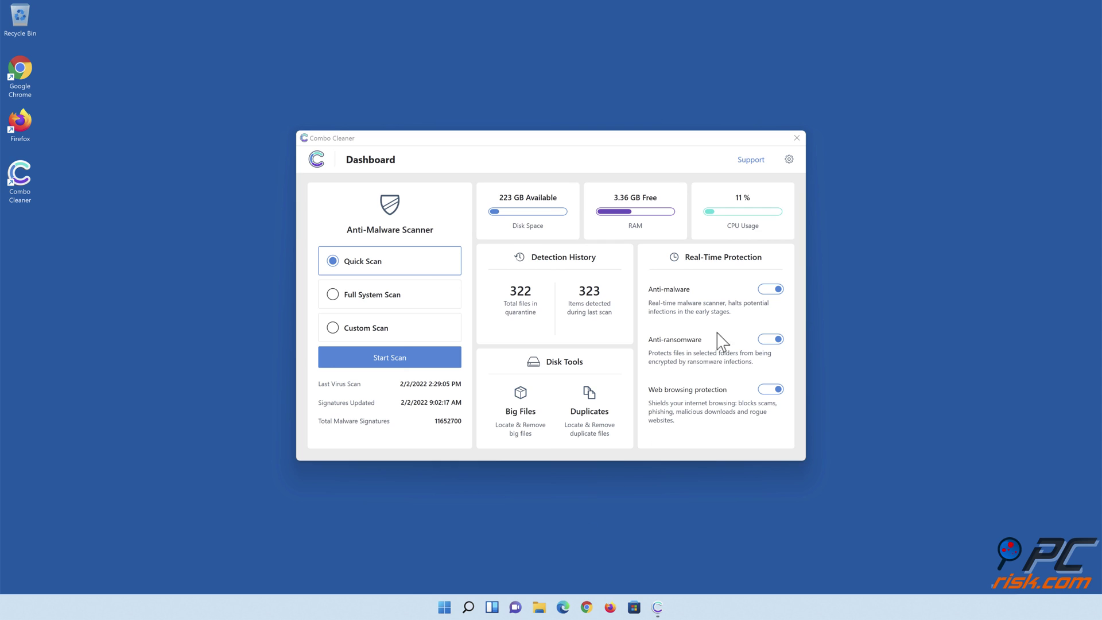
Step: Close the Combo Cleaner window, leaving the desktop empty
{"action": "left_click", "coordinate": [797, 138]}
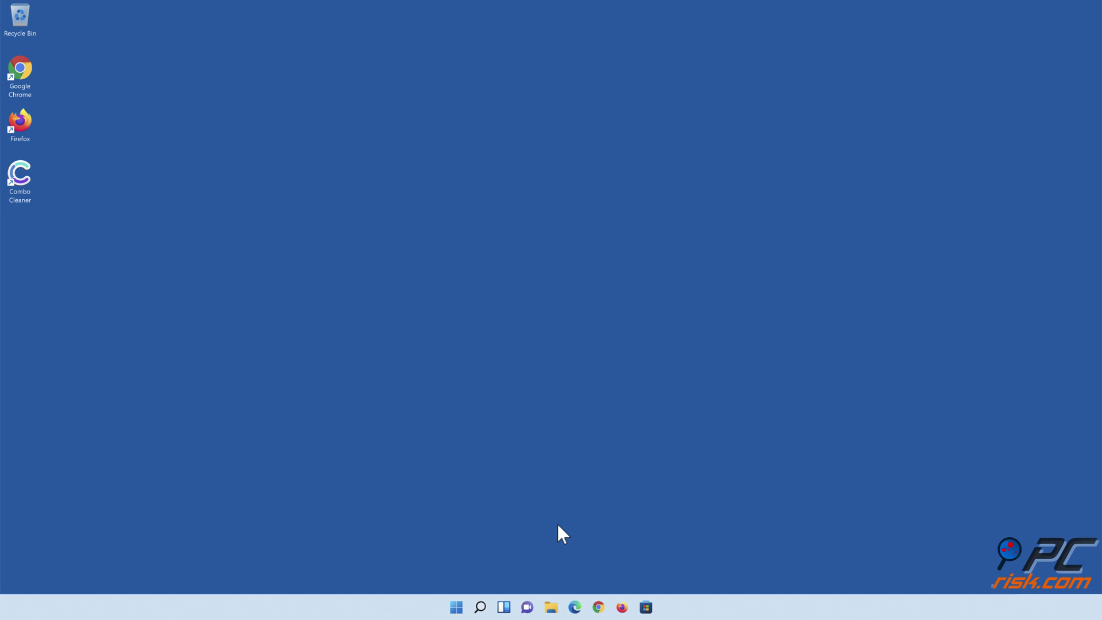